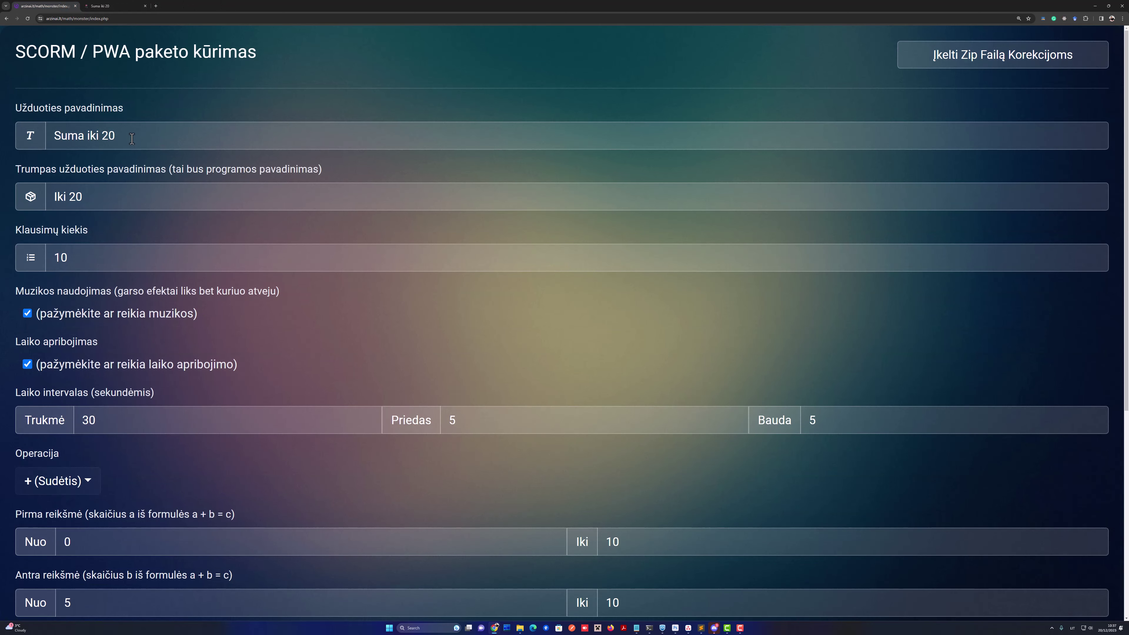
Step: Turn off the music option for the "Suma iki 20" task
{"action": "left_click_drag", "start_coordinate": [132, 139], "coordinate": [37, 136]}
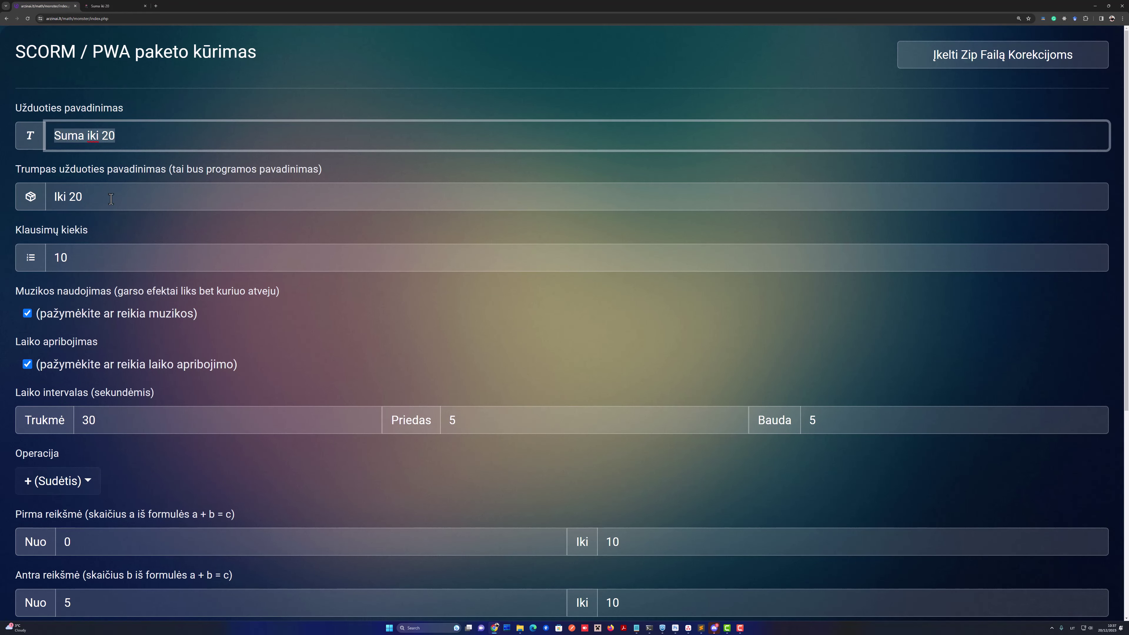
{"action": "left_click_drag", "start_coordinate": [111, 199], "coordinate": [46, 196]}
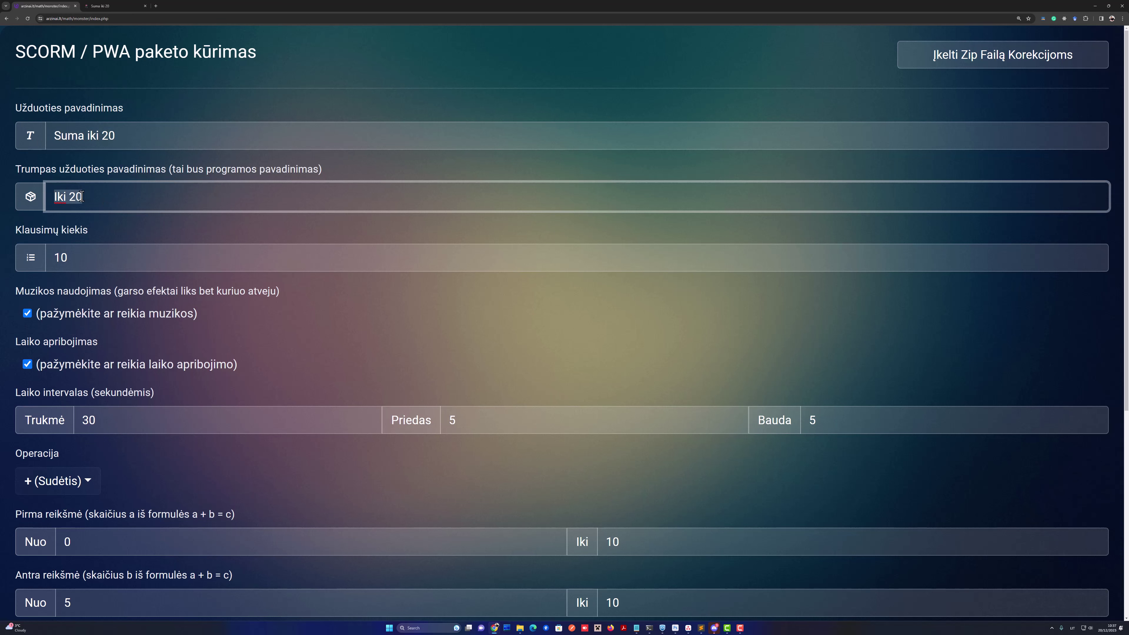
{"action": "left_click_drag", "start_coordinate": [101, 259], "coordinate": [27, 260]}
{"action": "scroll", "coordinate": [61, 309], "scroll_direction": "down", "scroll_amount": 4}
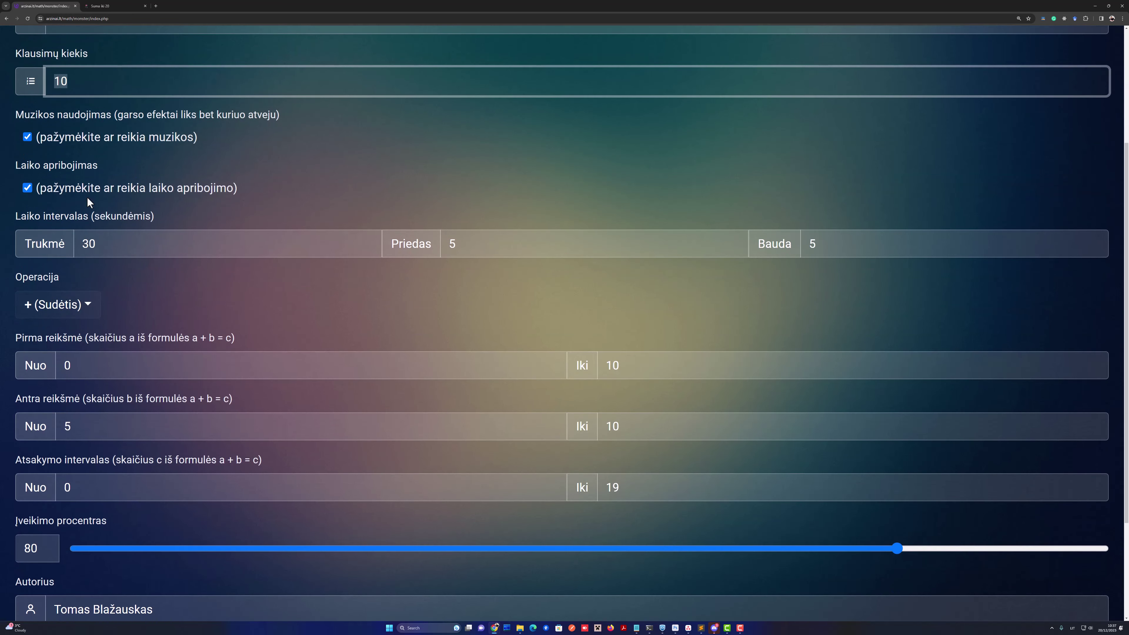
{"action": "left_click", "coordinate": [28, 137]}
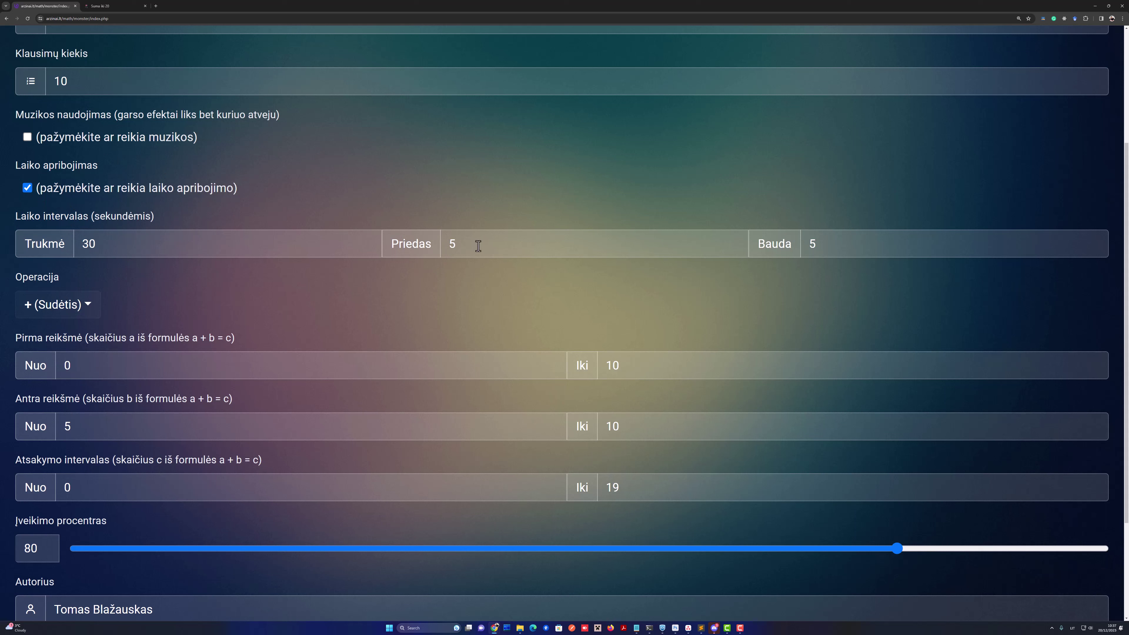
Step: Examine the time interval, the available operations, the ranges for a, b and c, and the passing percentage
{"action": "scroll", "coordinate": [451, 281], "scroll_direction": "down", "scroll_amount": 1}
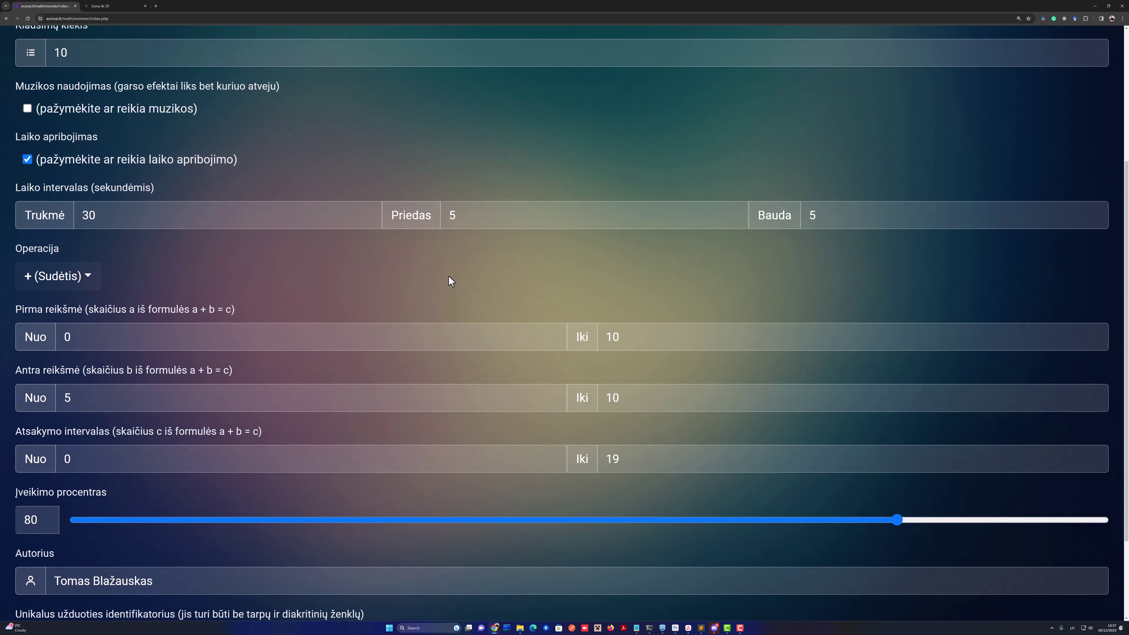
{"action": "scroll", "coordinate": [451, 281], "scroll_direction": "down", "scroll_amount": 4}
{"action": "left_click", "coordinate": [64, 161]}
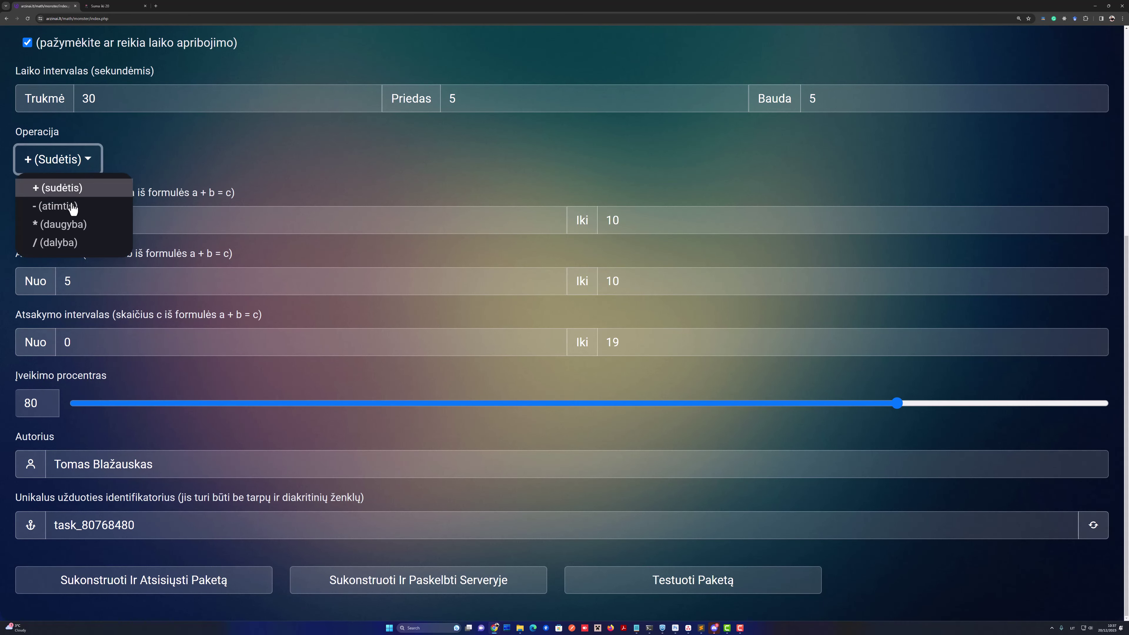
{"action": "left_click", "coordinate": [178, 151]}
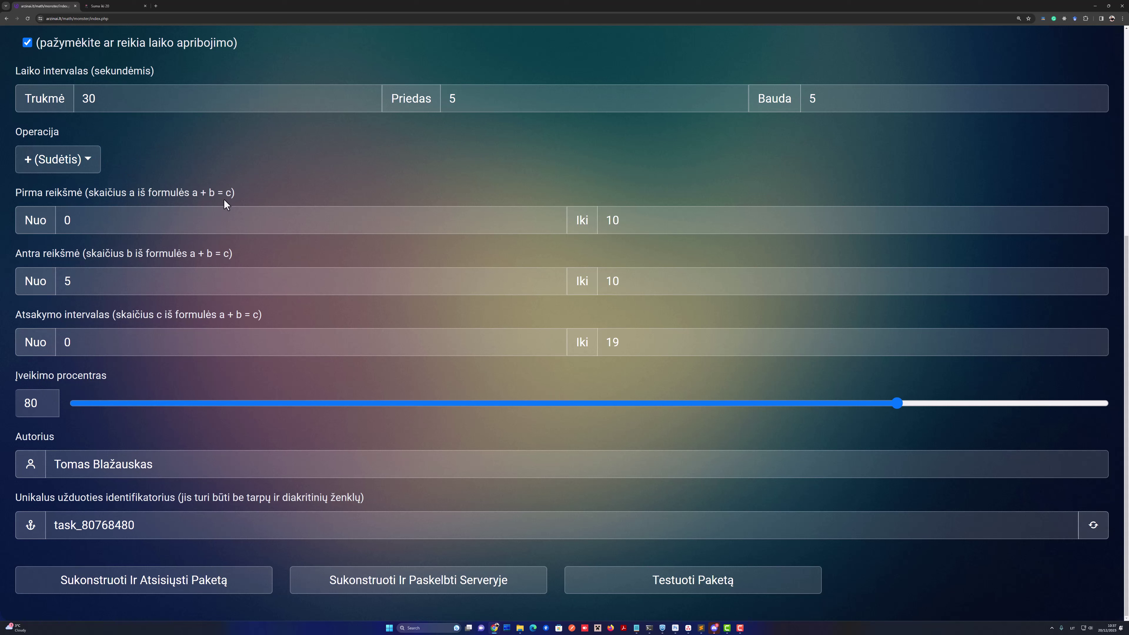
{"action": "left_click", "coordinate": [181, 219]}
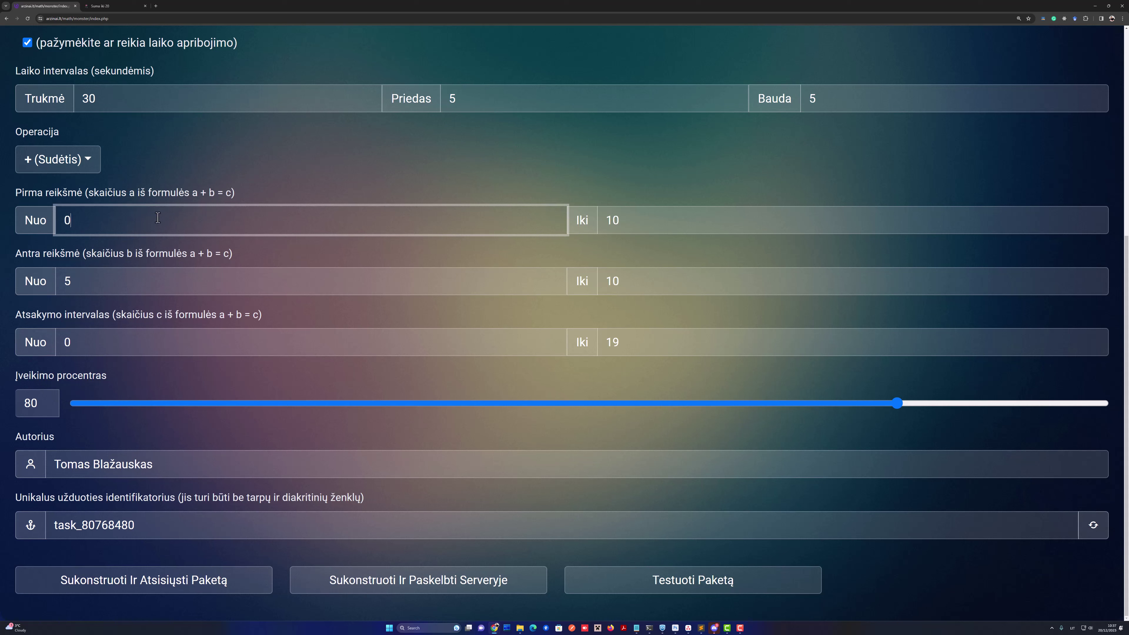
{"action": "left_click", "coordinate": [703, 227]}
{"action": "left_click", "coordinate": [146, 284]}
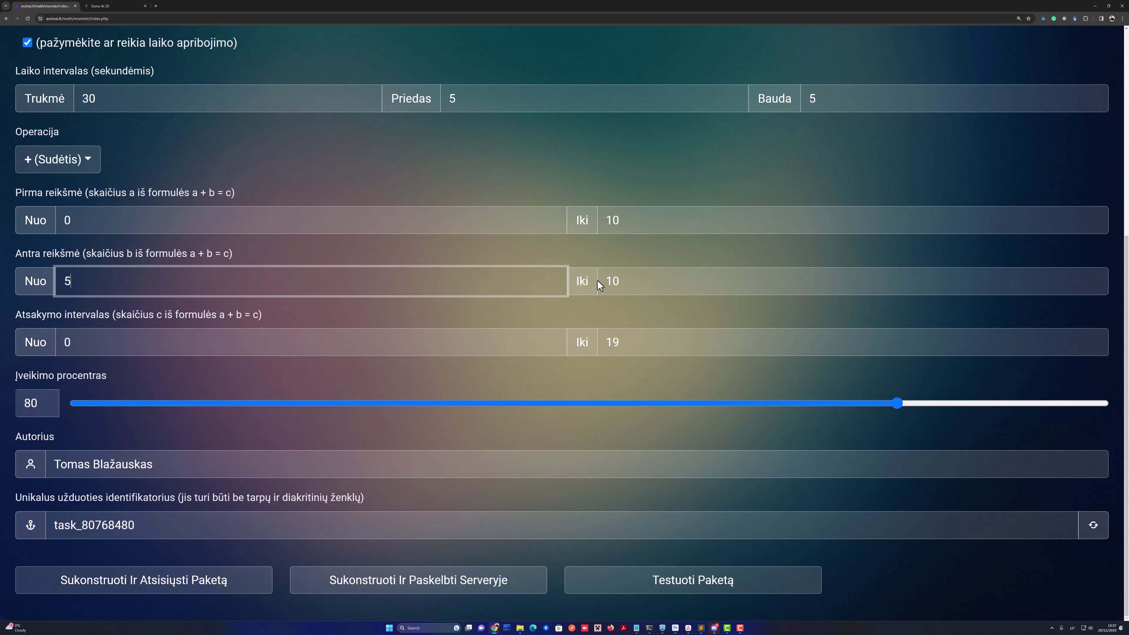
{"action": "left_click", "coordinate": [655, 288]}
{"action": "left_click", "coordinate": [201, 348]}
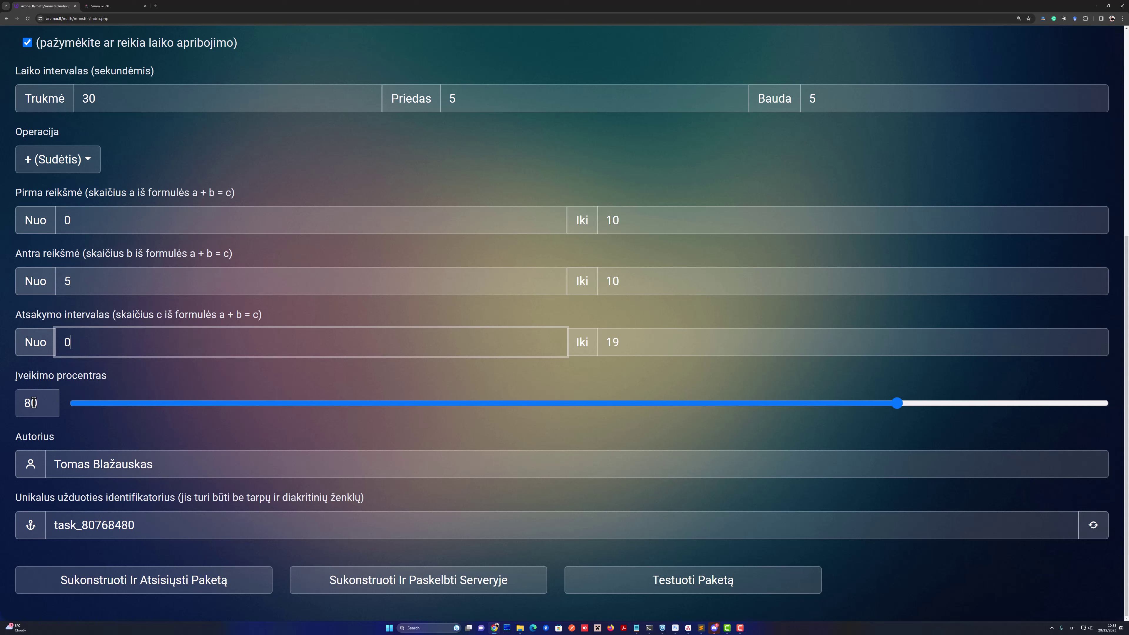
{"action": "left_click", "coordinate": [50, 403]}
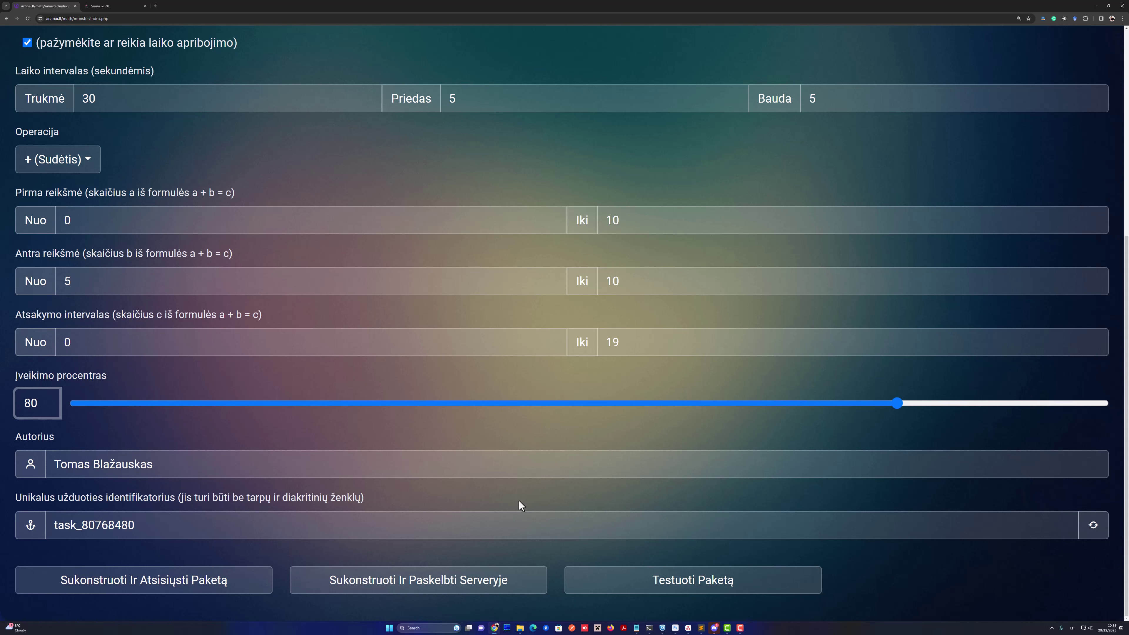
Step: Test the package and look over its publication information and the embedded game preview
{"action": "left_click", "coordinate": [629, 583]}
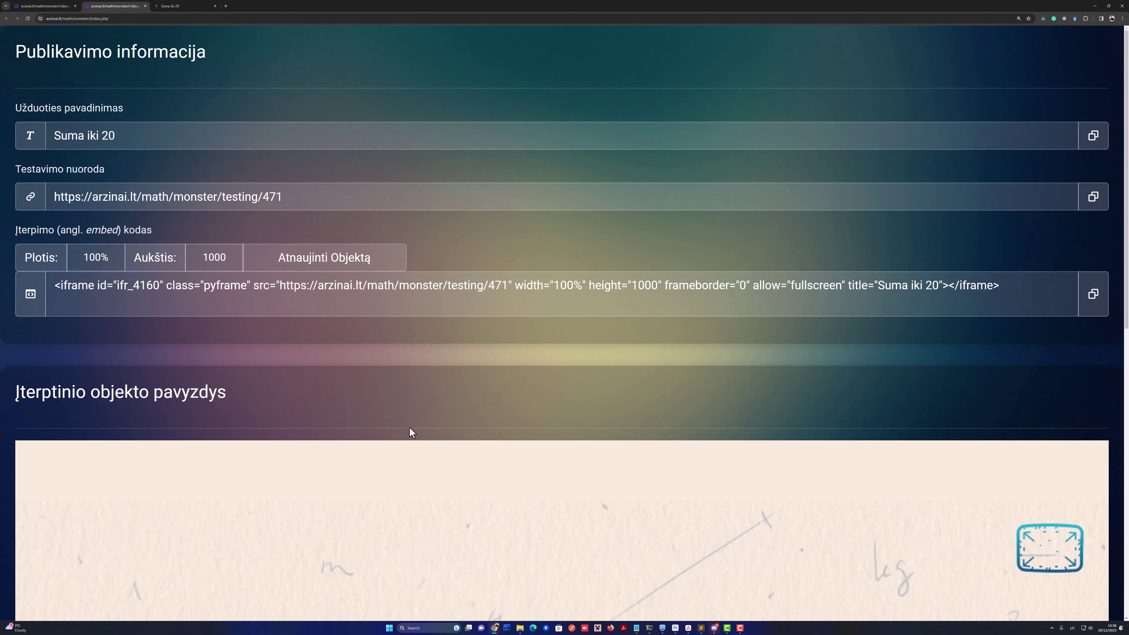
{"action": "scroll", "coordinate": [410, 432], "scroll_direction": "down", "scroll_amount": 4}
{"action": "scroll", "coordinate": [443, 481], "scroll_direction": "down", "scroll_amount": 5}
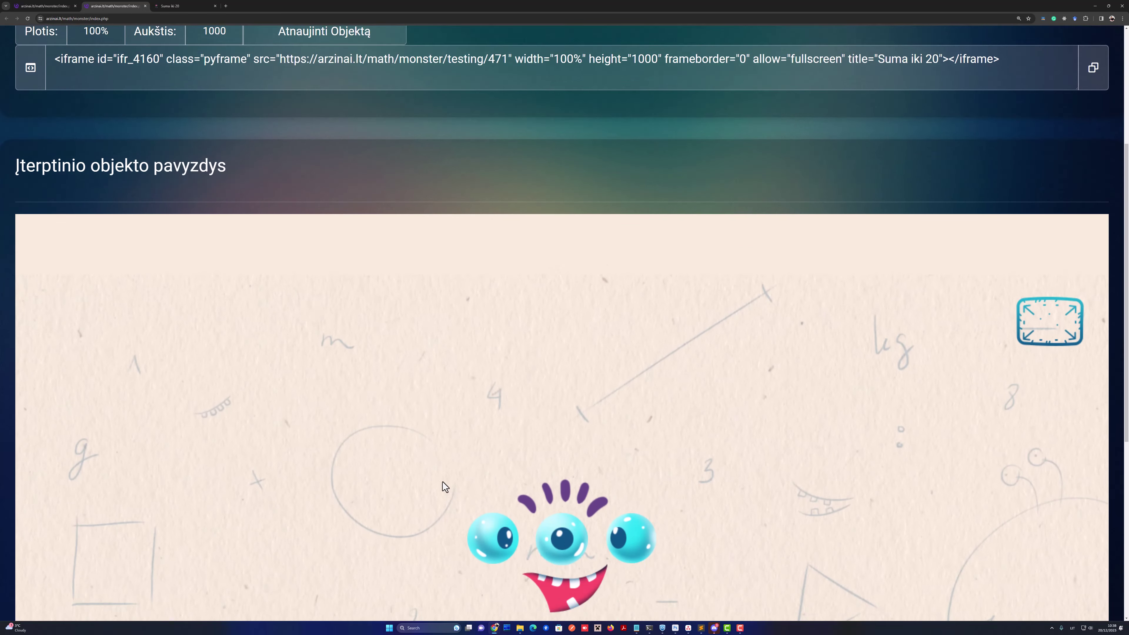
{"action": "scroll", "coordinate": [581, 504], "scroll_direction": "down", "scroll_amount": 4}
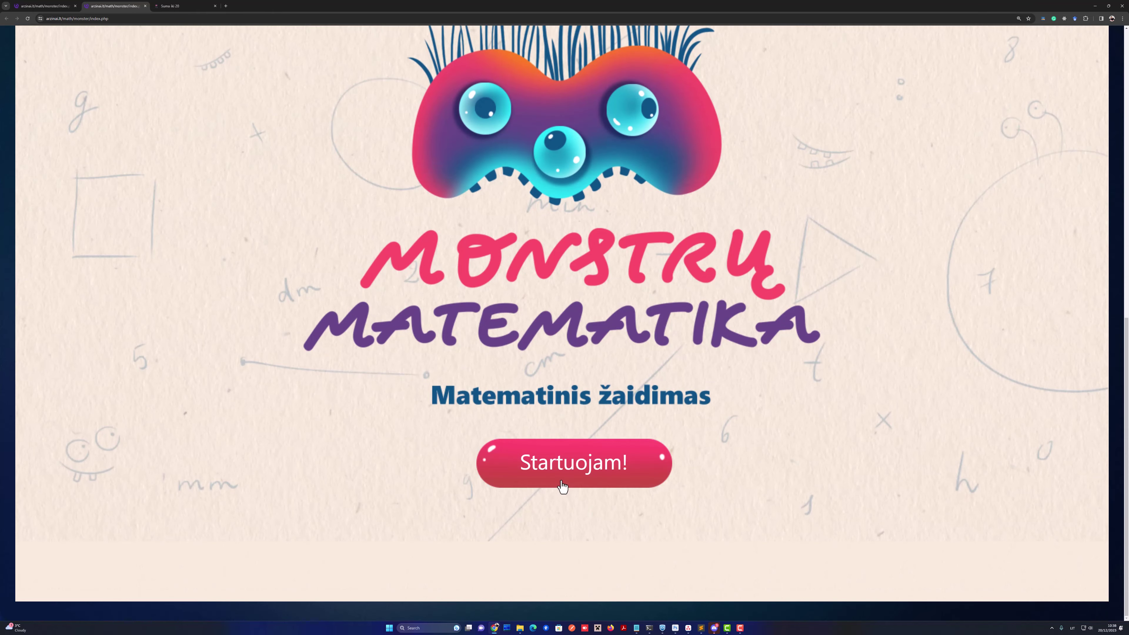
{"action": "scroll", "coordinate": [445, 281], "scroll_direction": "up", "scroll_amount": 10}
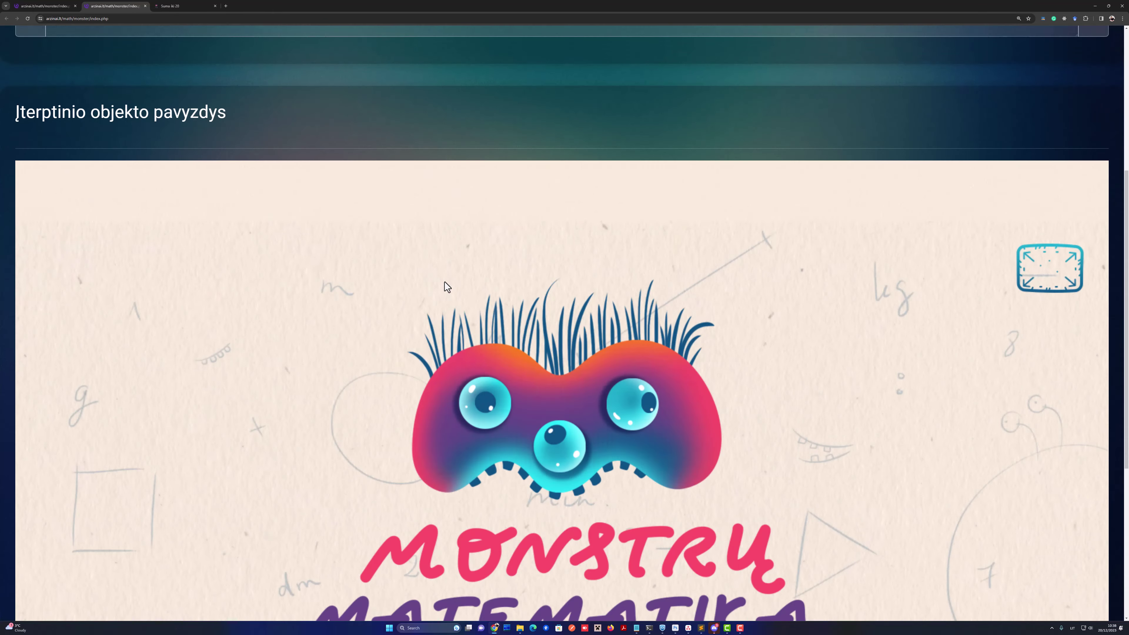
{"action": "scroll", "coordinate": [444, 282], "scroll_direction": "up", "scroll_amount": 2}
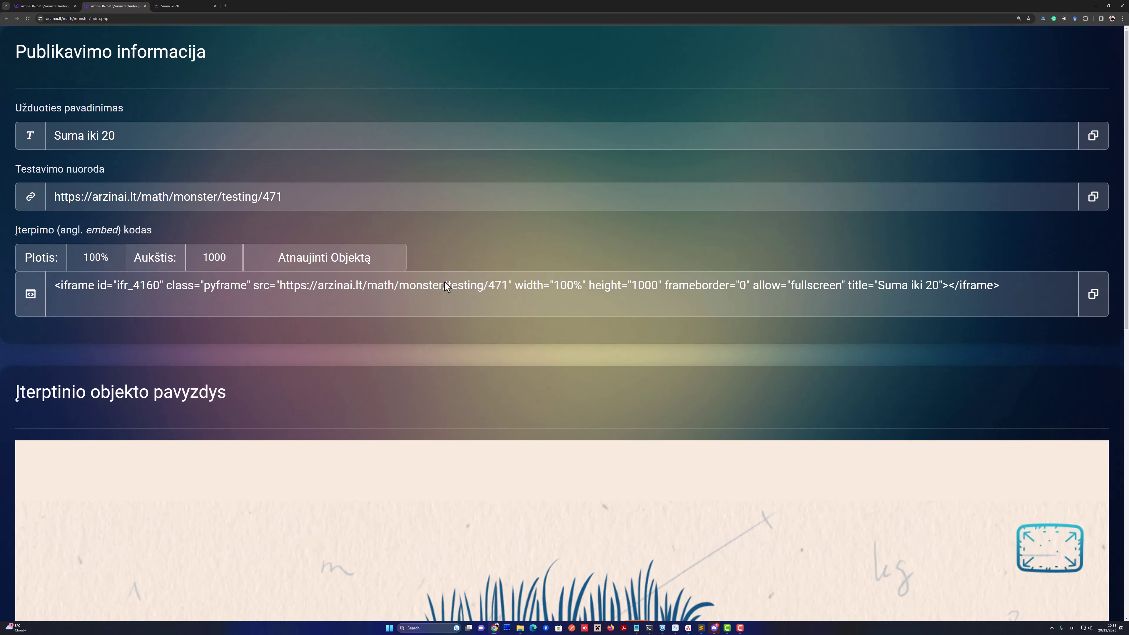
Step: Close the test publication page, then build and download the task package
{"action": "left_click", "coordinate": [145, 6]}
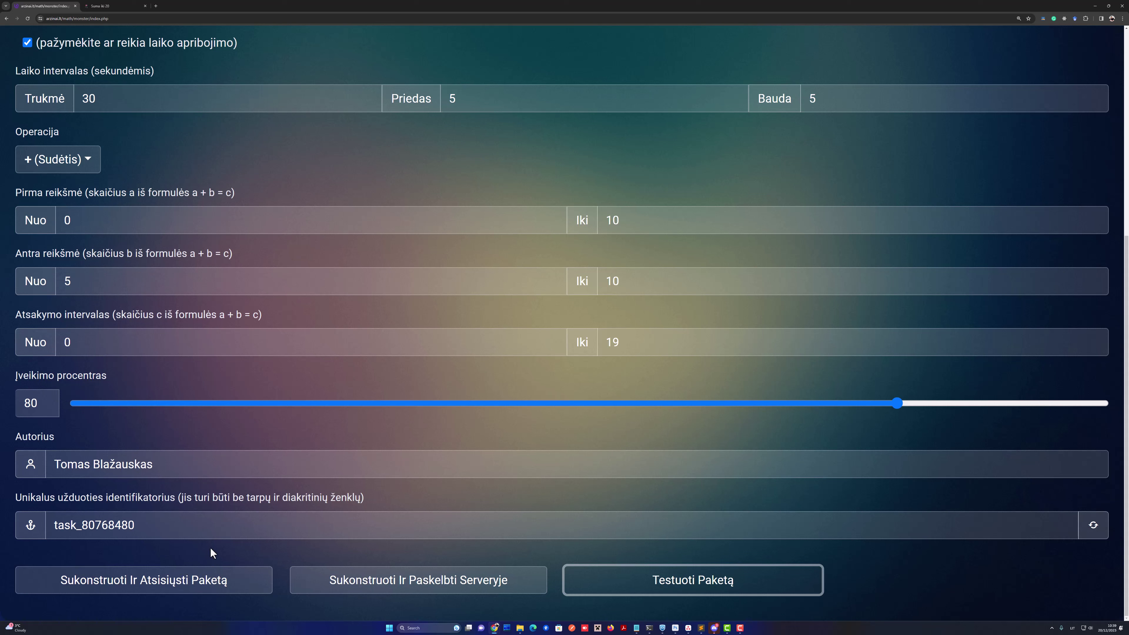
{"action": "left_click", "coordinate": [192, 586]}
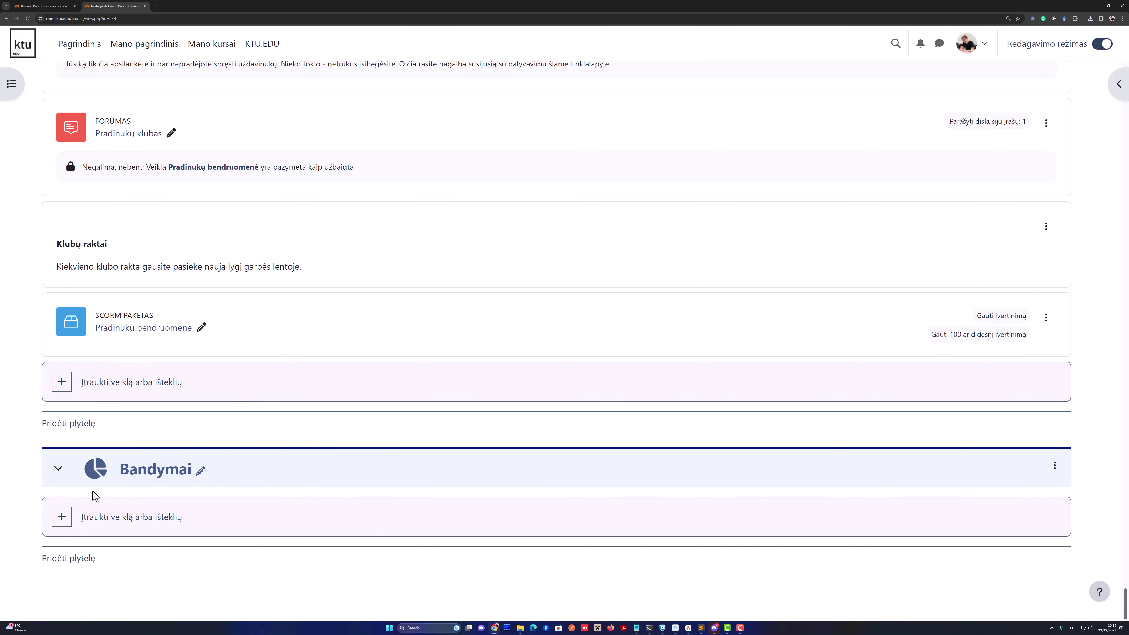
Step: In the Moodle course "Programavimo pamokėlės. 1 lygis (Python)", add a SCORM package activity named "Suma iki 20" to the Bandymai section
{"action": "left_click", "coordinate": [153, 517]}
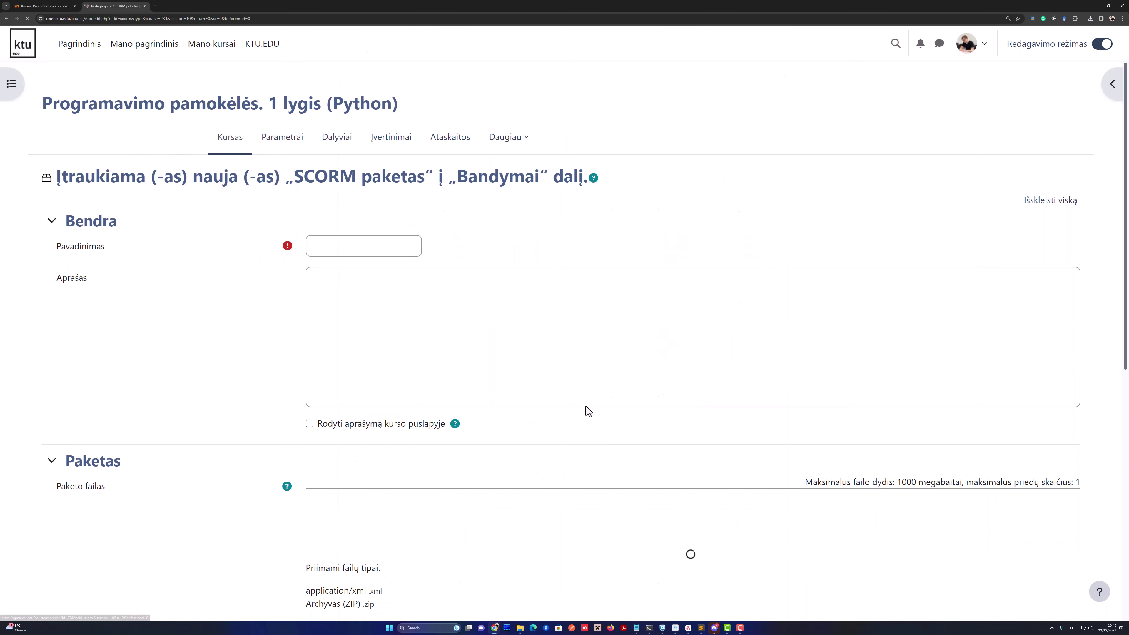
{"action": "left_click", "coordinate": [368, 245]}
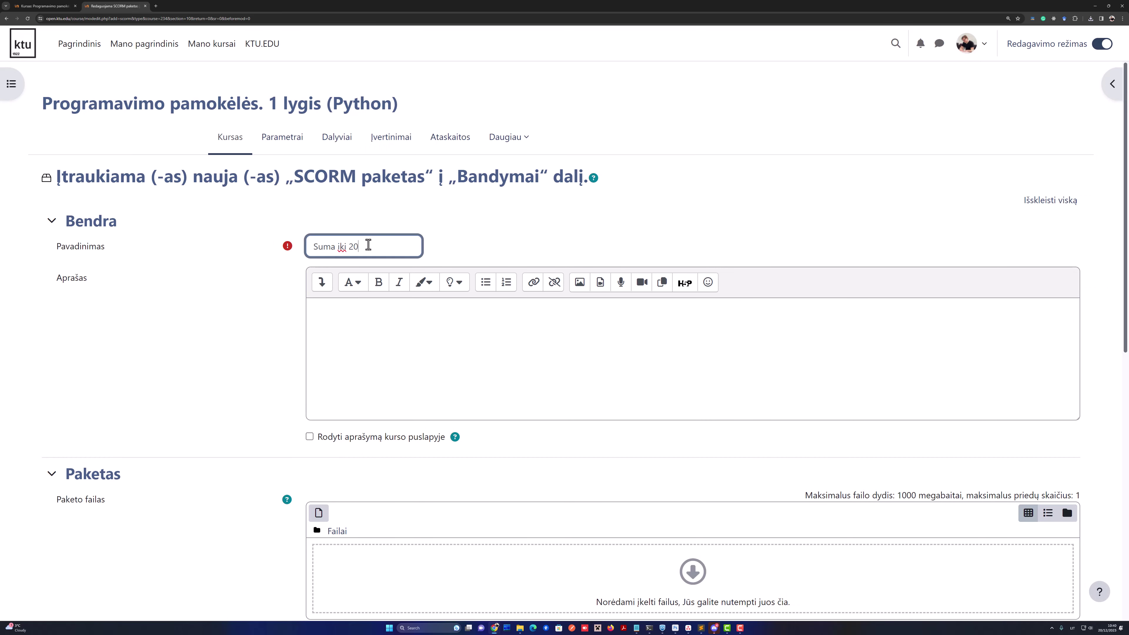
Step: Upload monstru_obj.zip from the Downloads folder as the activity's package file
{"action": "scroll", "coordinate": [223, 248], "scroll_direction": "down", "scroll_amount": 3}
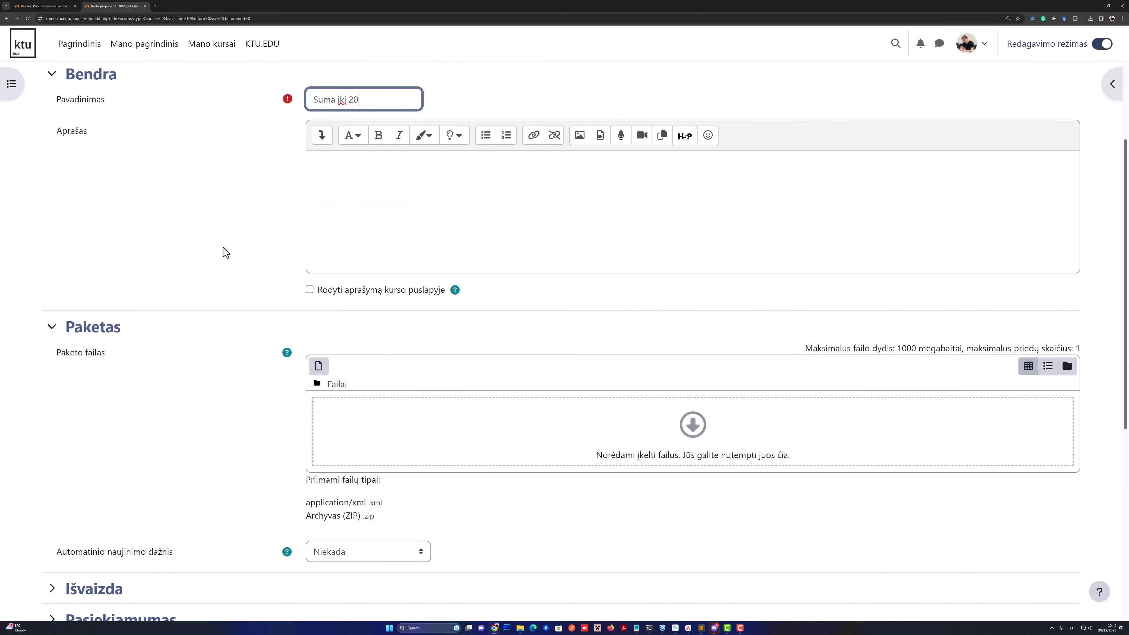
{"action": "left_click", "coordinate": [318, 365]}
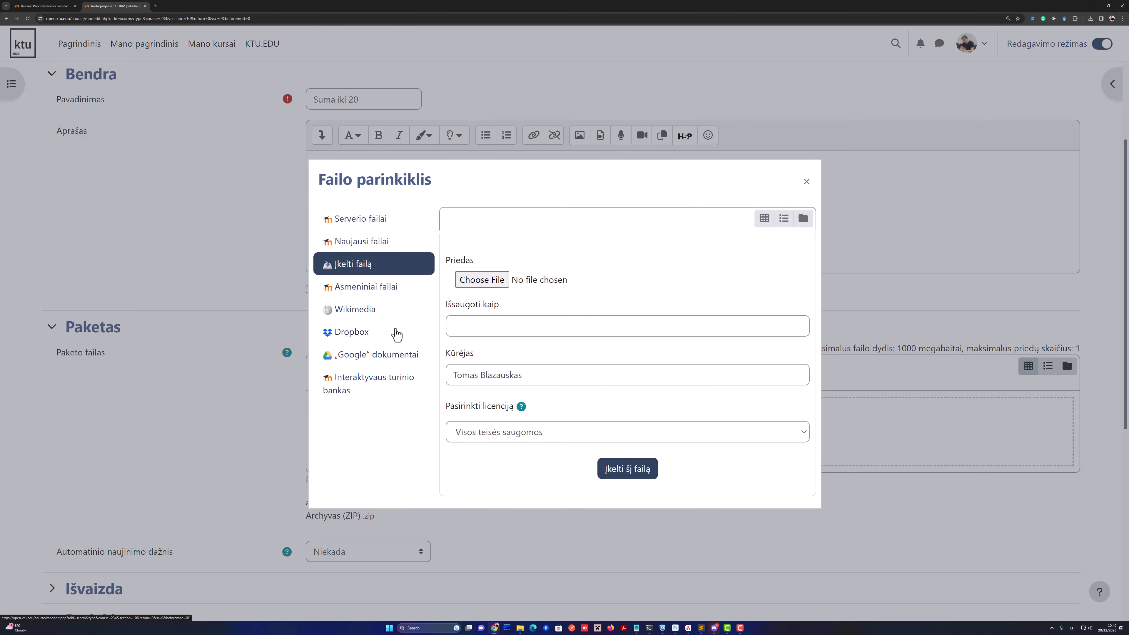
{"action": "left_click", "coordinate": [486, 285]}
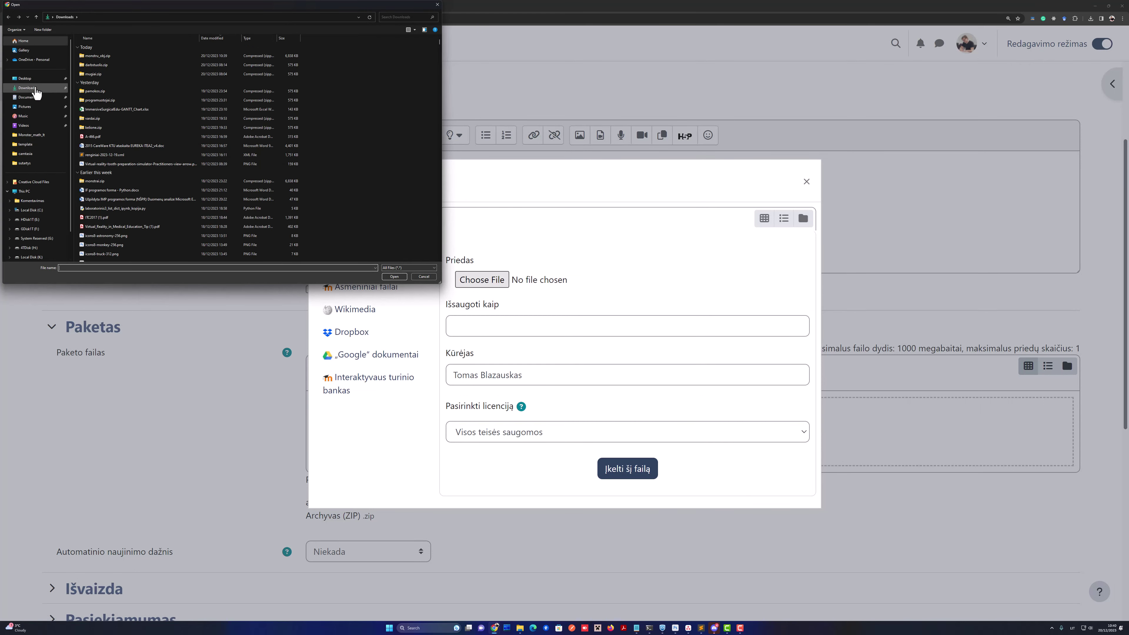
{"action": "double_click", "coordinate": [105, 53]}
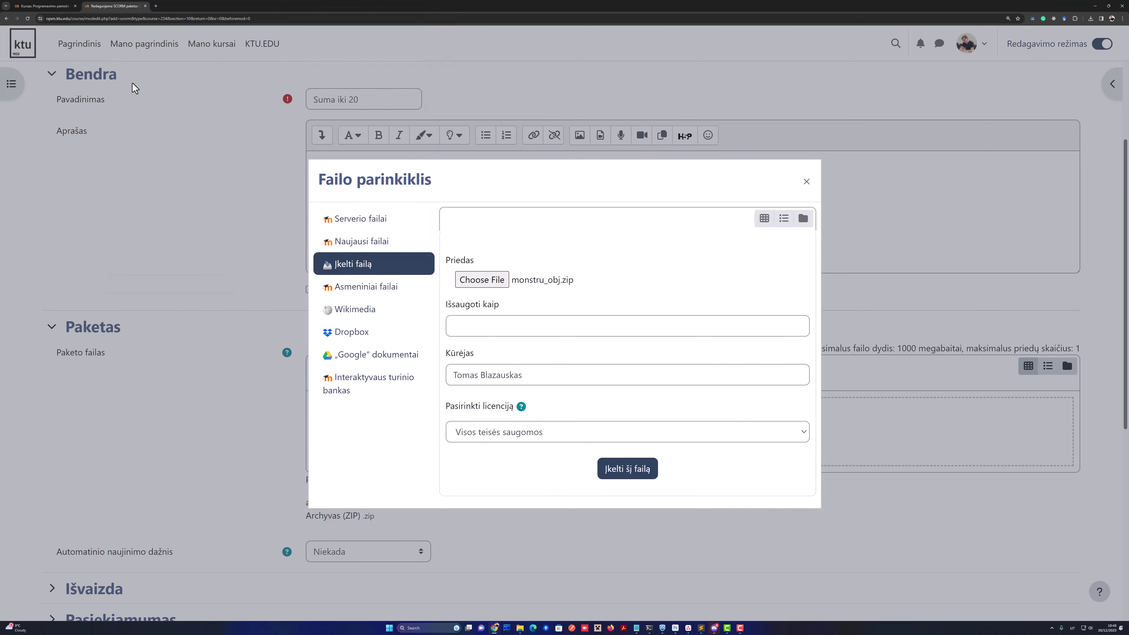
{"action": "left_click", "coordinate": [617, 475]}
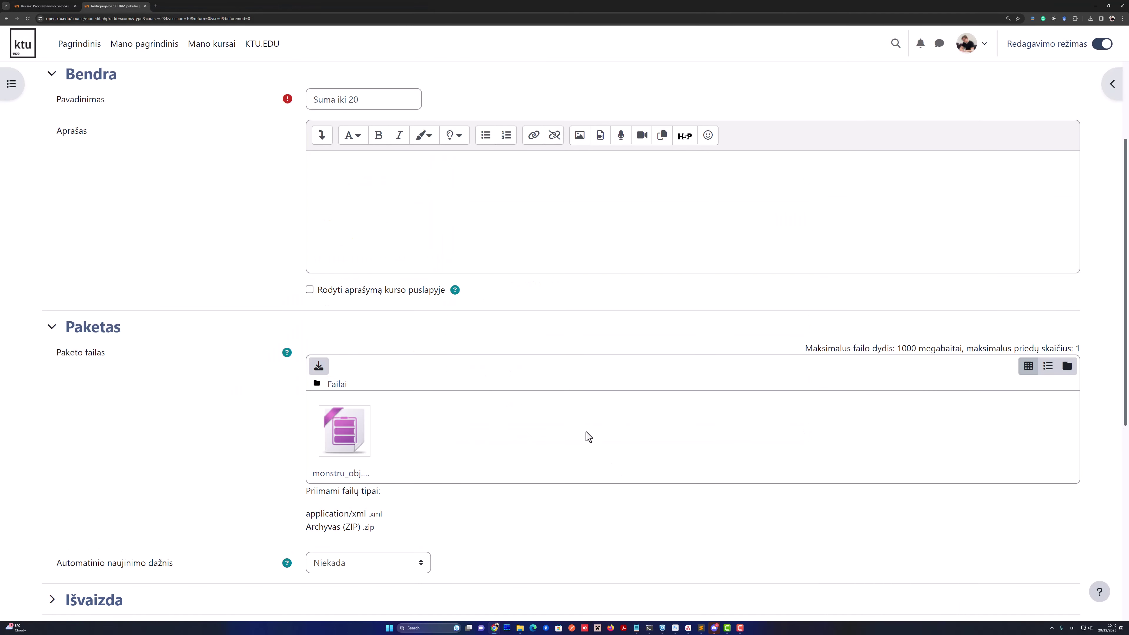
Step: Set completion tracking to "Rodyti veiklą kaip užbaigtą, kai išpildomos sąlygos" and clear the "Baigtas" status requirement
{"action": "scroll", "coordinate": [237, 465], "scroll_direction": "down", "scroll_amount": 4}
{"action": "scroll", "coordinate": [237, 466], "scroll_direction": "down", "scroll_amount": 3}
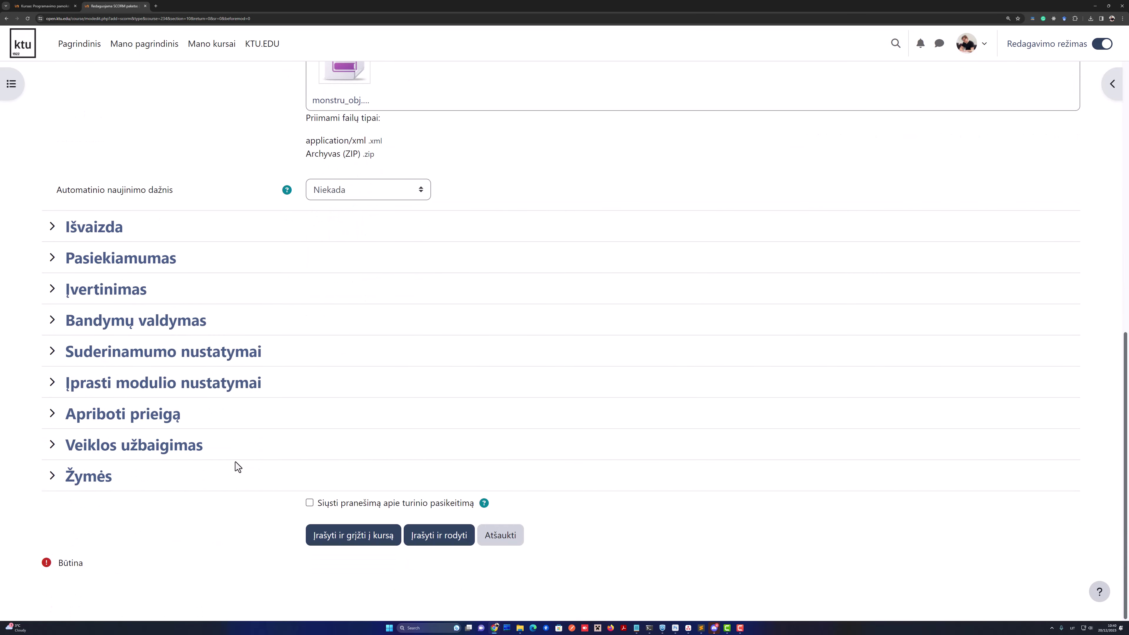
{"action": "left_click", "coordinate": [52, 444]}
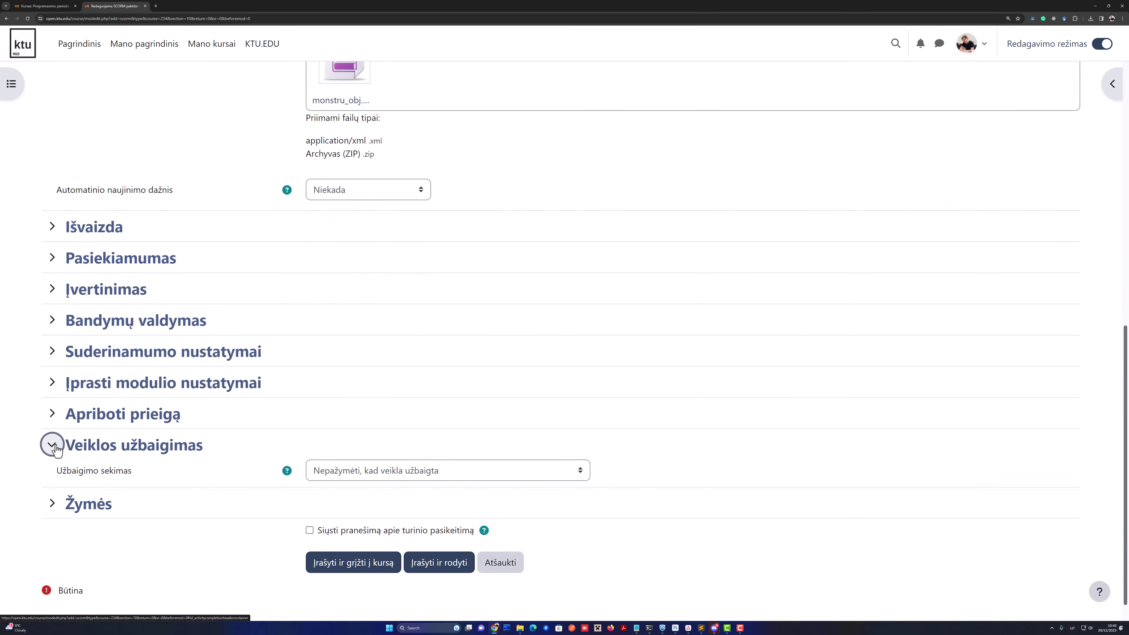
{"action": "left_click", "coordinate": [384, 473]}
{"action": "left_click", "coordinate": [372, 513]}
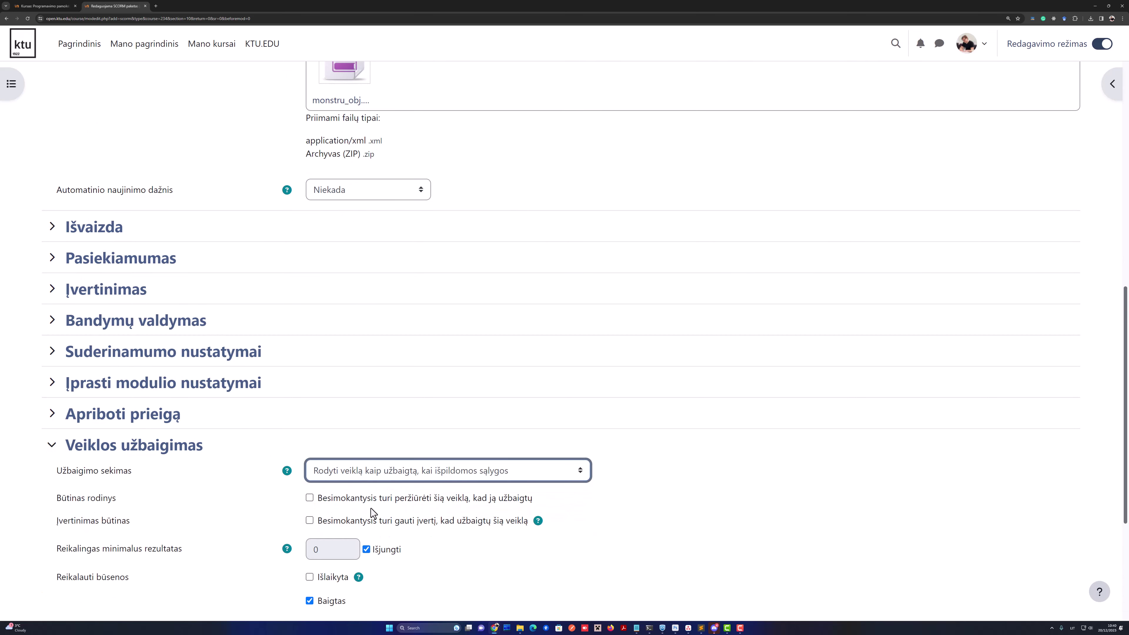
{"action": "scroll", "coordinate": [371, 512], "scroll_direction": "down", "scroll_amount": 3}
{"action": "left_click", "coordinate": [309, 426]}
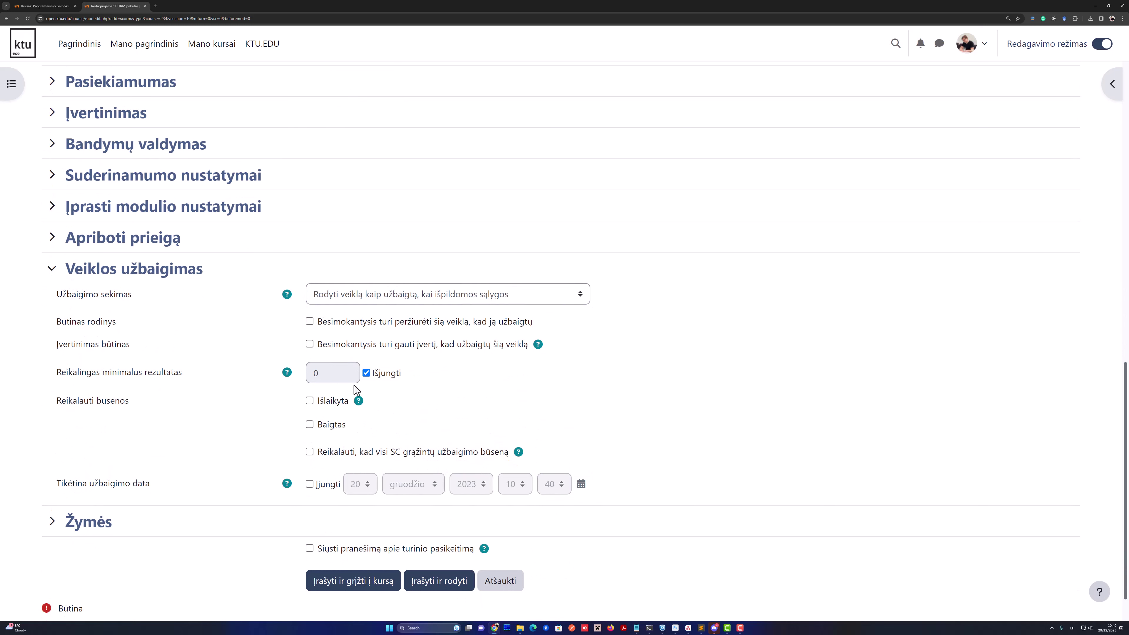
Step: Require a grade and a minimum score of 80 for completion, then save the activity and return to the course
{"action": "left_click", "coordinate": [367, 373]}
{"action": "key", "text": "shift+Tab"}
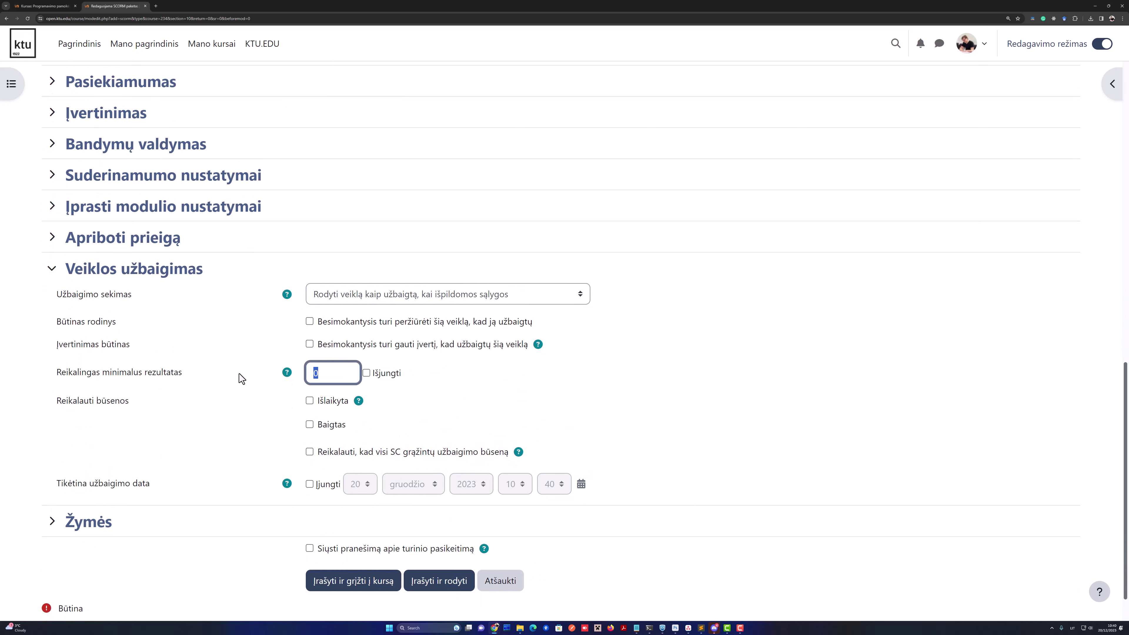
{"action": "left_click", "coordinate": [310, 344]}
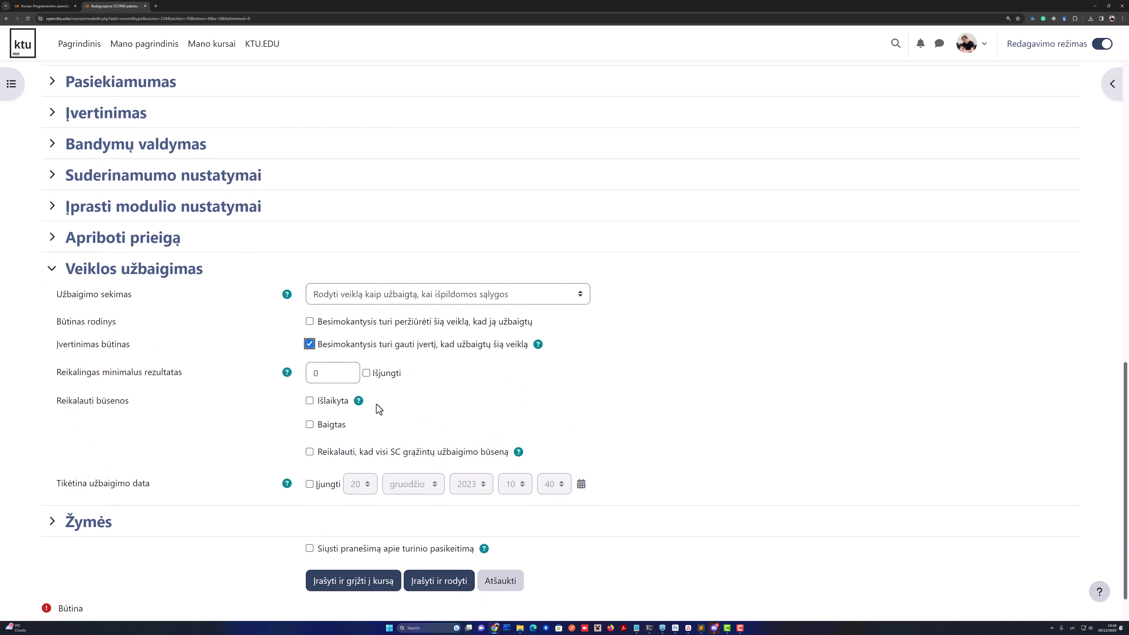
{"action": "left_click", "coordinate": [344, 381]}
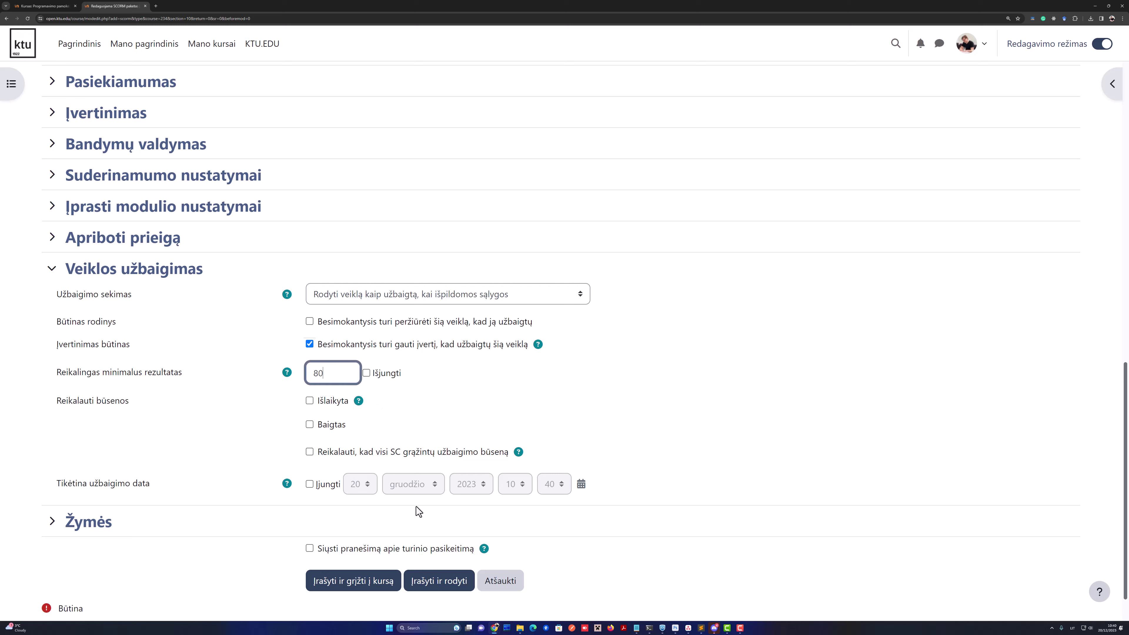
{"action": "left_click", "coordinate": [381, 583]}
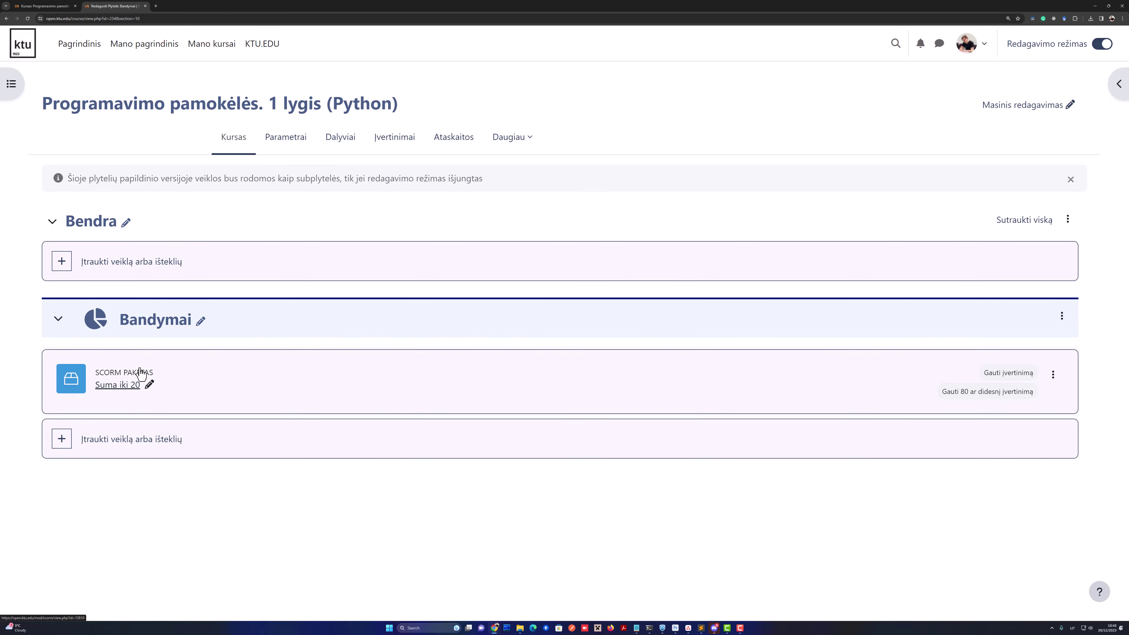
Step: Open the "Suma iki 20" SCORM activity and launch its math game in the player
{"action": "left_click", "coordinate": [114, 390]}
{"action": "left_click", "coordinate": [115, 273]}
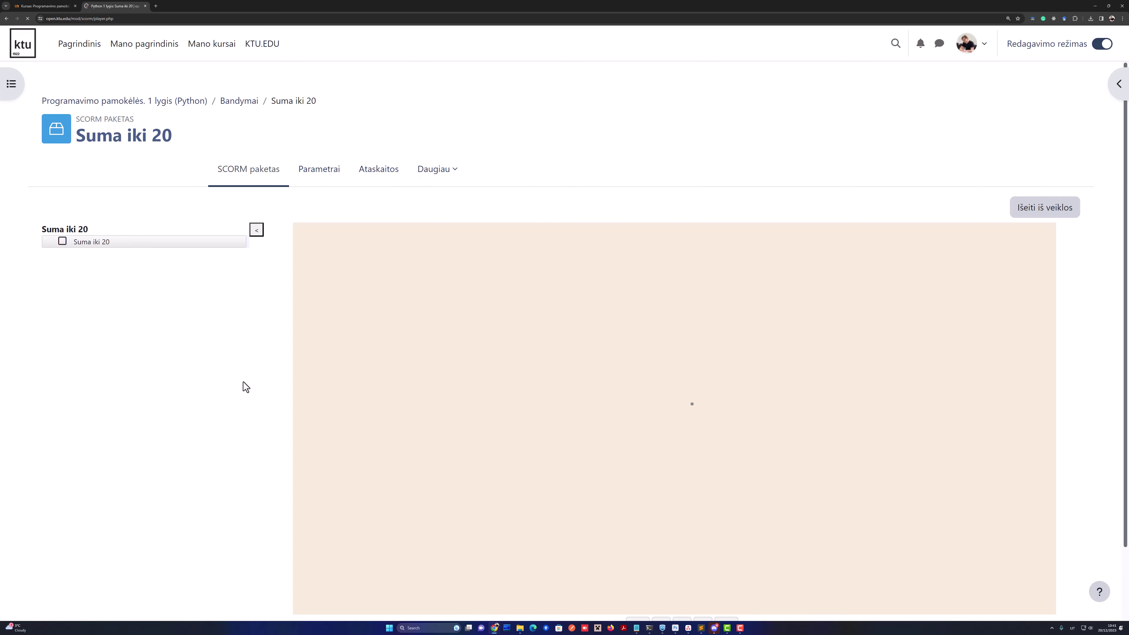
{"action": "scroll", "coordinate": [238, 379], "scroll_direction": "down", "scroll_amount": 3}
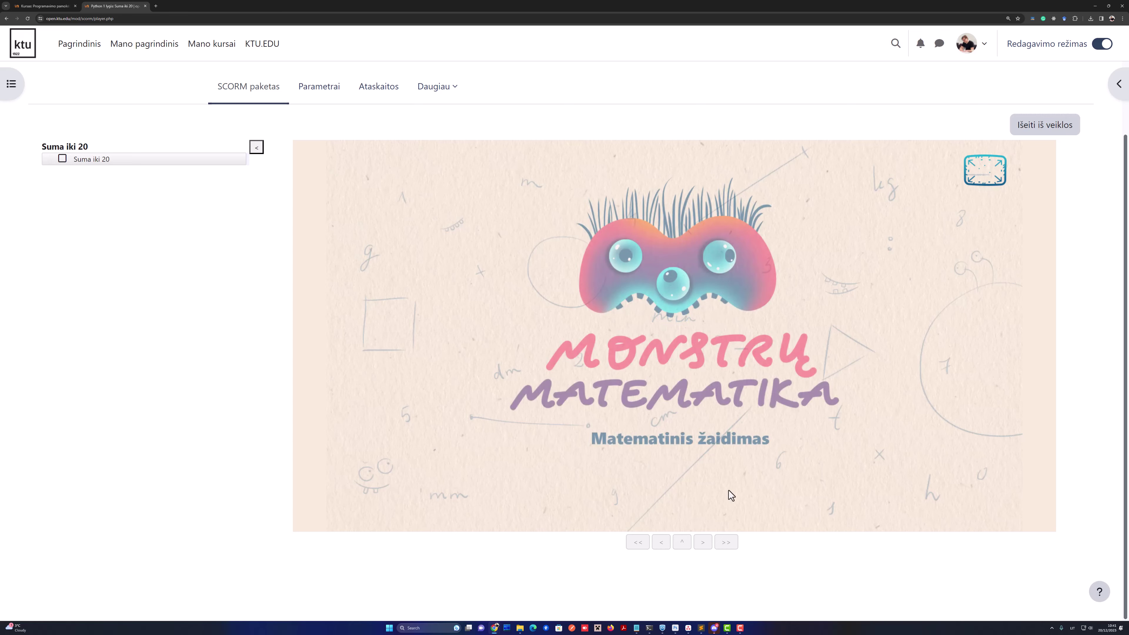
Step: Start the Monstrų matematika game and answer its first three sums with 17, 17 and 10
{"action": "left_click", "coordinate": [657, 481]}
{"action": "left_click", "coordinate": [520, 472]}
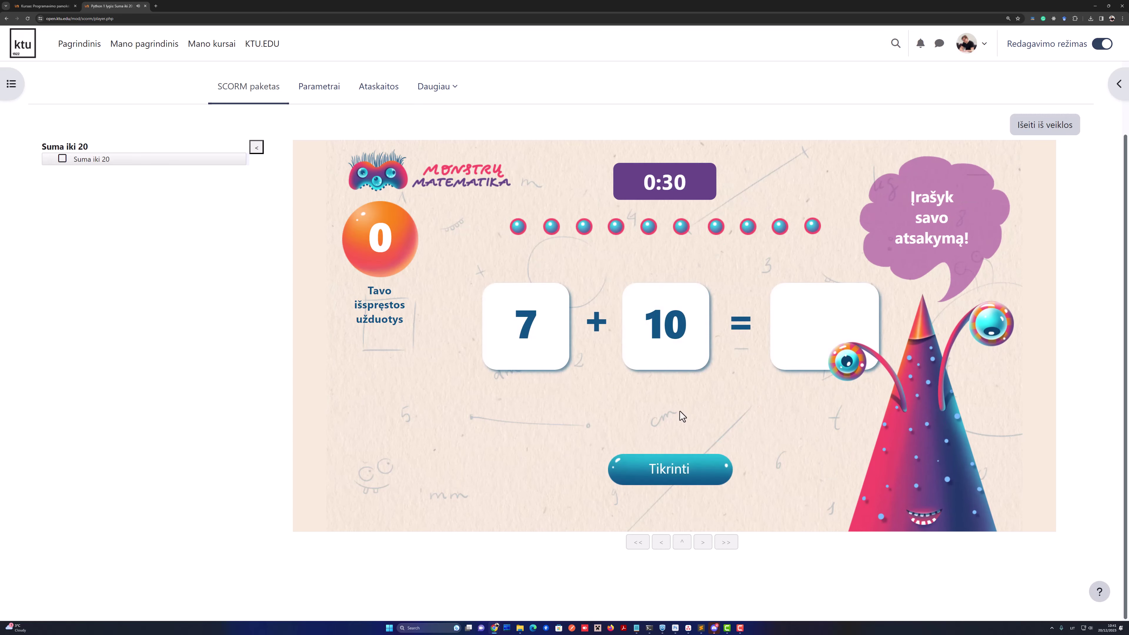
{"action": "type", "text": "17"}
{"action": "key", "text": "Return"}
{"action": "type", "text": "17"}
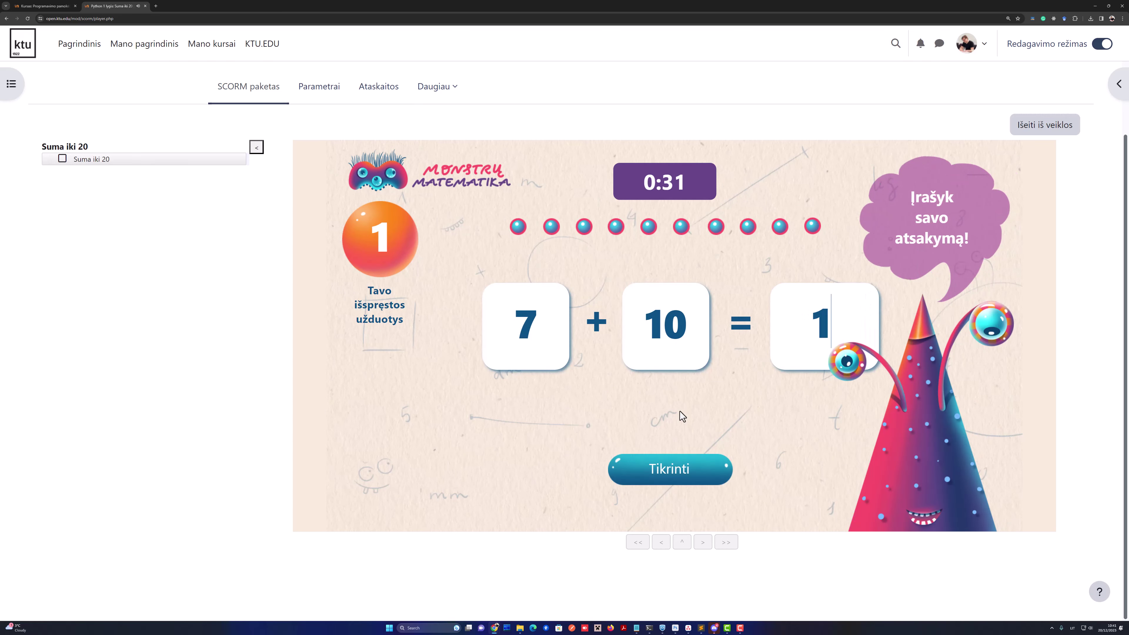
{"action": "key", "text": "Return"}
{"action": "type", "text": "10"}
{"action": "key", "text": "Return"}
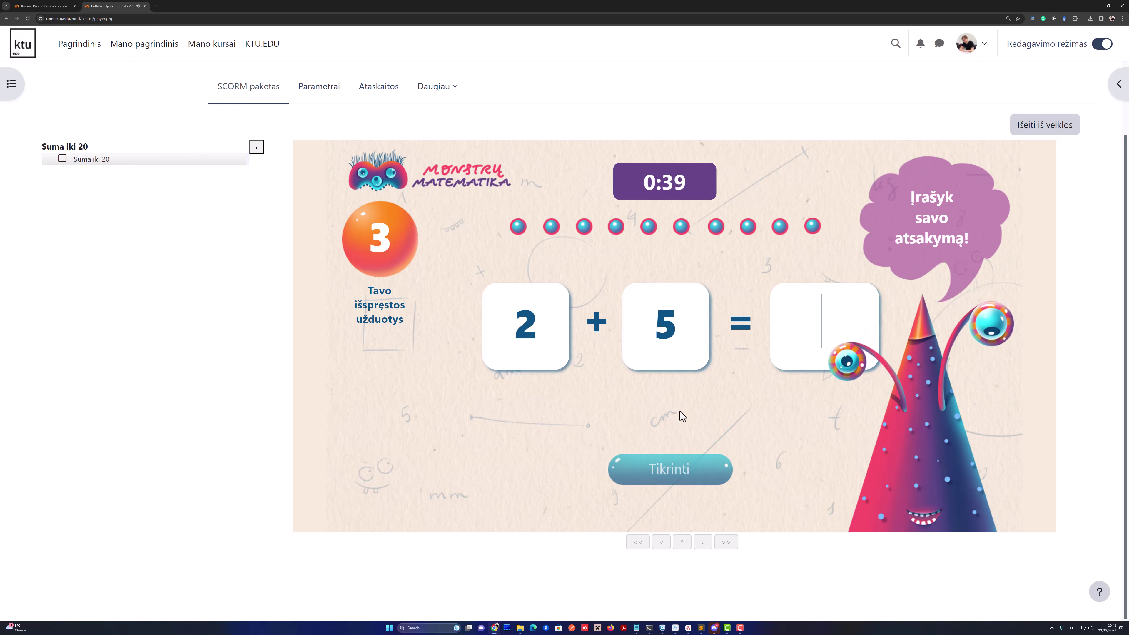
Step: Answer 2 + 5 with 7, 2 + 10 with 12, and the following sum with 13
{"action": "type", "text": "7"}
{"action": "key", "text": "Return"}
{"action": "type", "text": "12"}
{"action": "key", "text": "Return"}
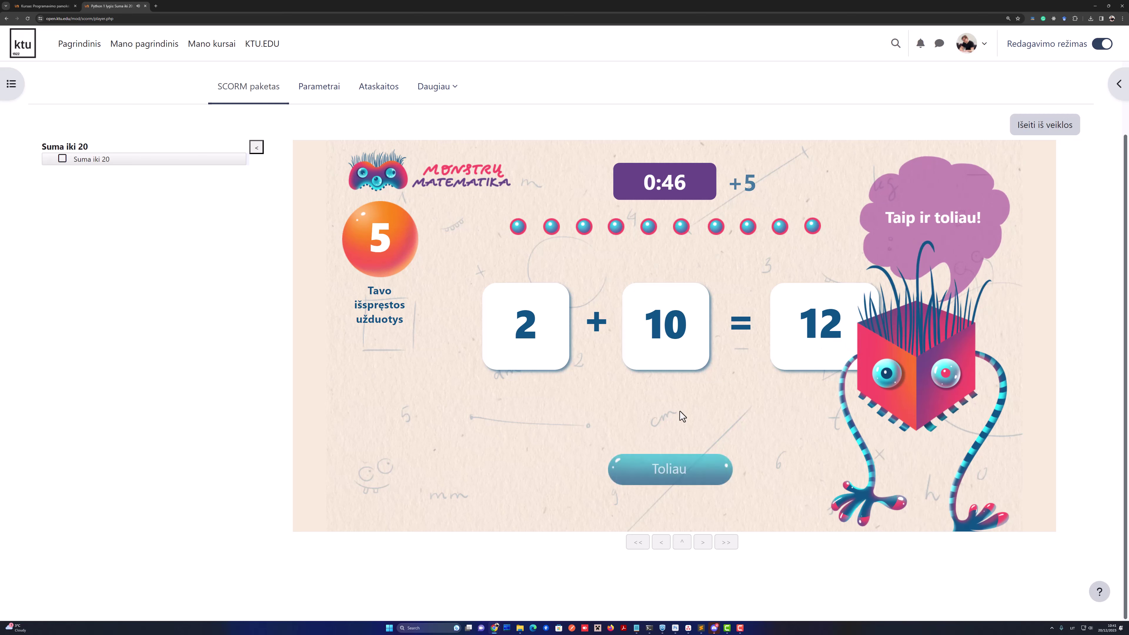
{"action": "type", "text": "13"}
{"action": "key", "text": "Return"}
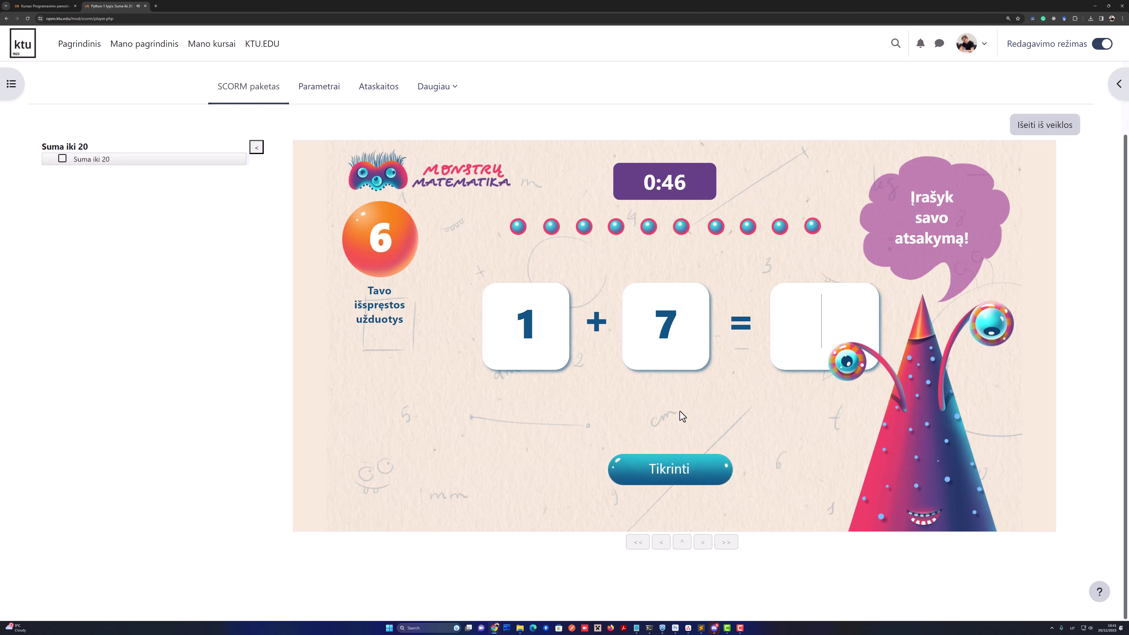
Step: Submit the deliberately wrong answer 5 for both 1 + 7 and 7 + 6
{"action": "type", "text": "5"}
{"action": "key", "text": "Return"}
{"action": "key", "text": "Return"}
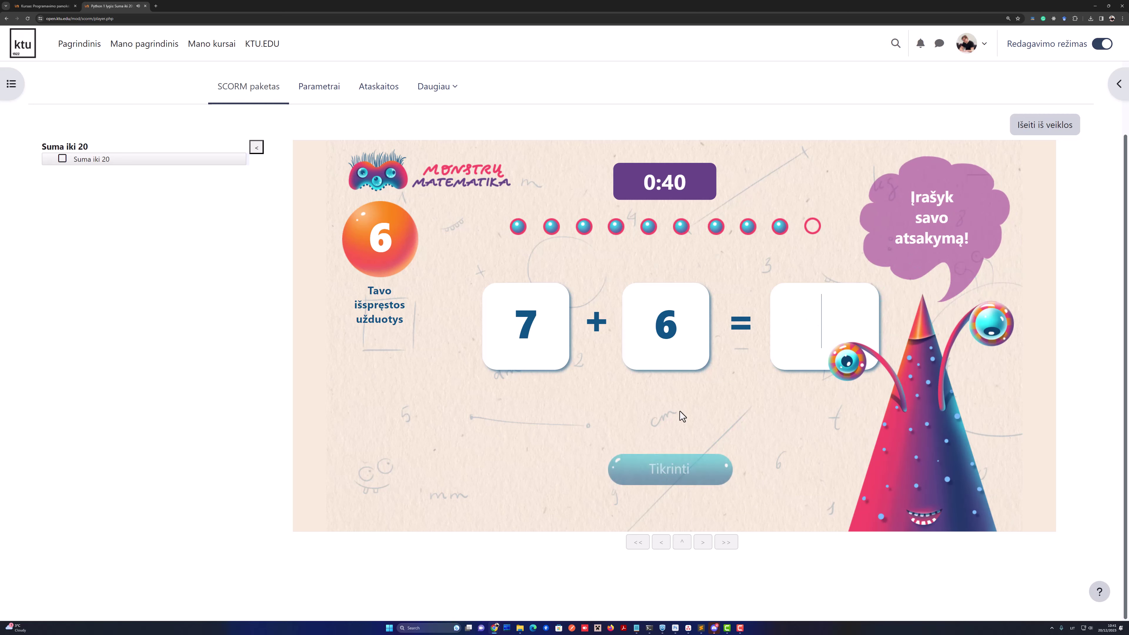
{"action": "type", "text": "5"}
{"action": "key", "text": "Return"}
{"action": "key", "text": "Return"}
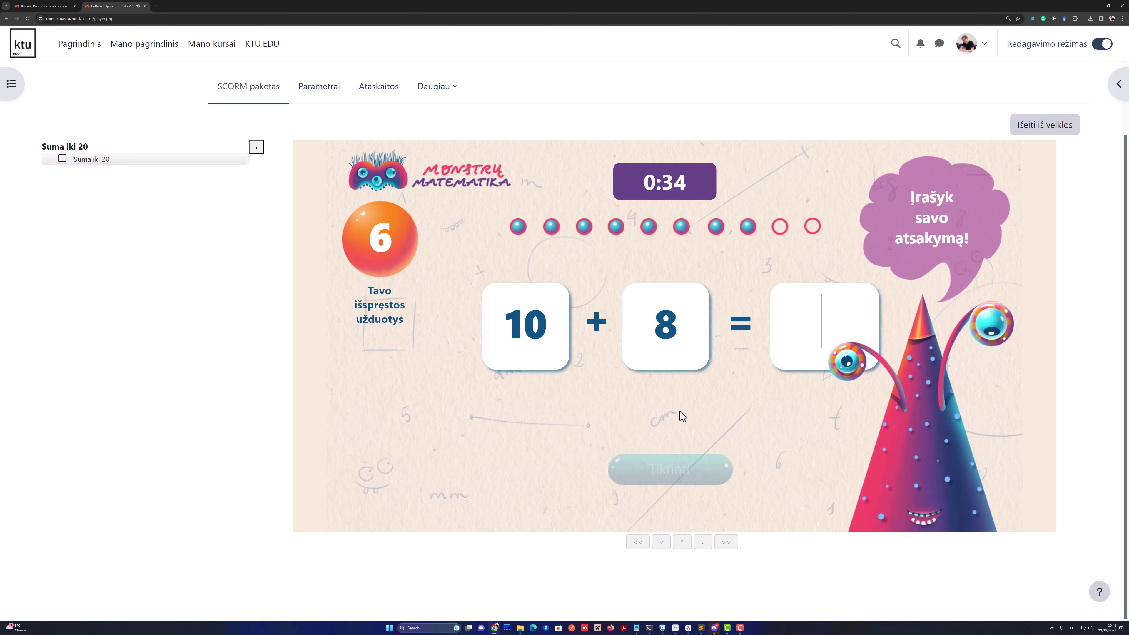
Step: Answer 10 + 8 with 18 and 7 + 10 with 17
{"action": "type", "text": "18"}
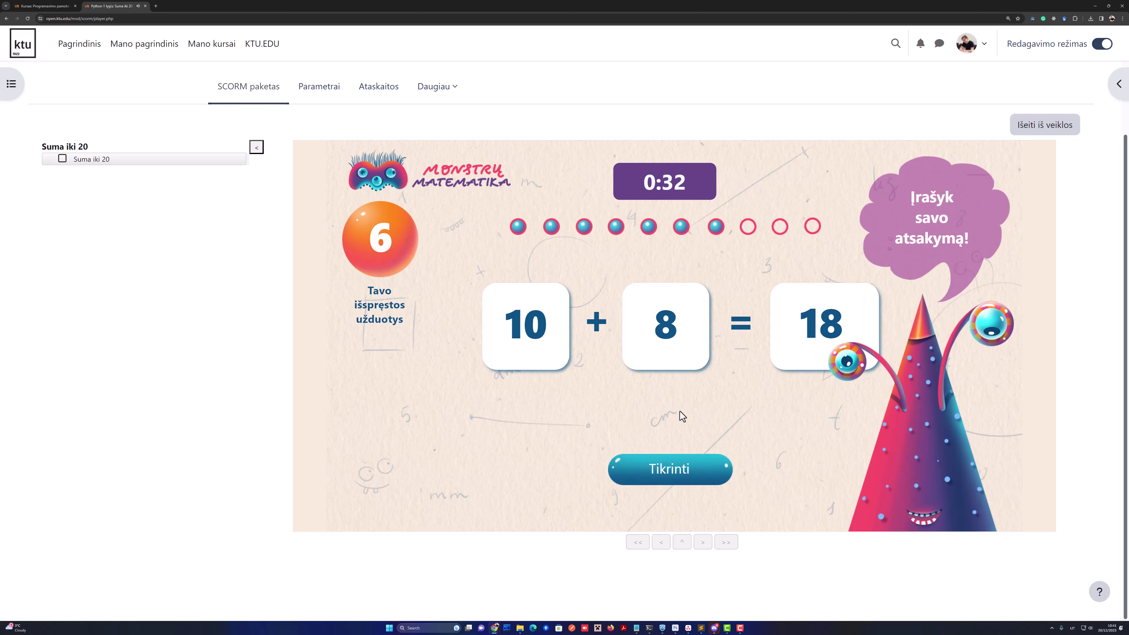
{"action": "key", "text": "Return"}
{"action": "key", "text": "Return"}
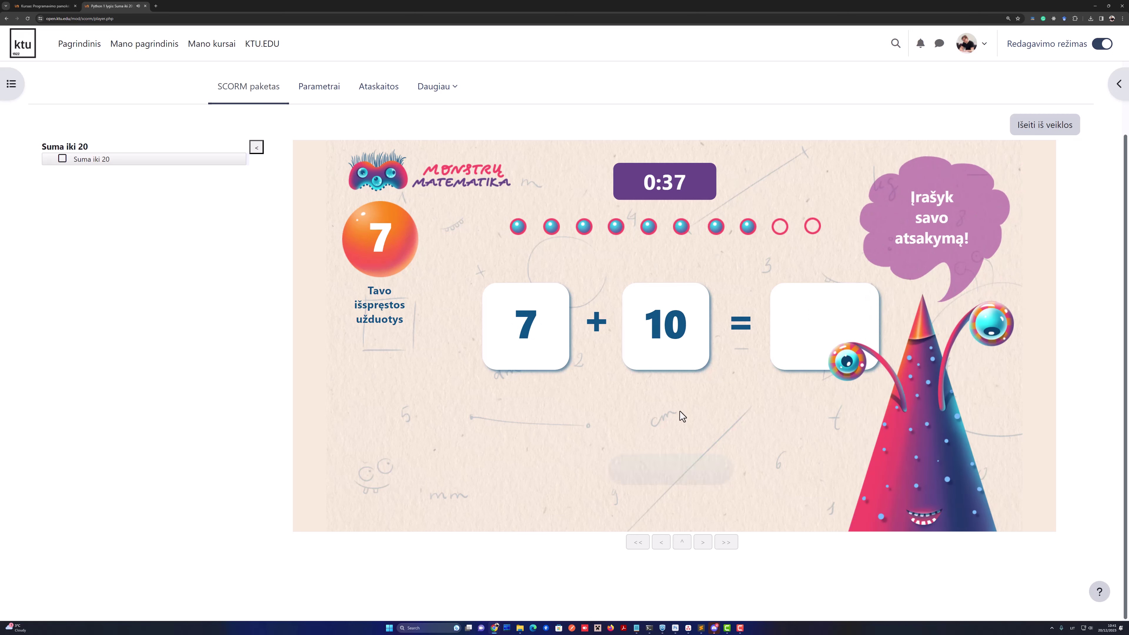
{"action": "type", "text": "17"}
{"action": "key", "text": "Return"}
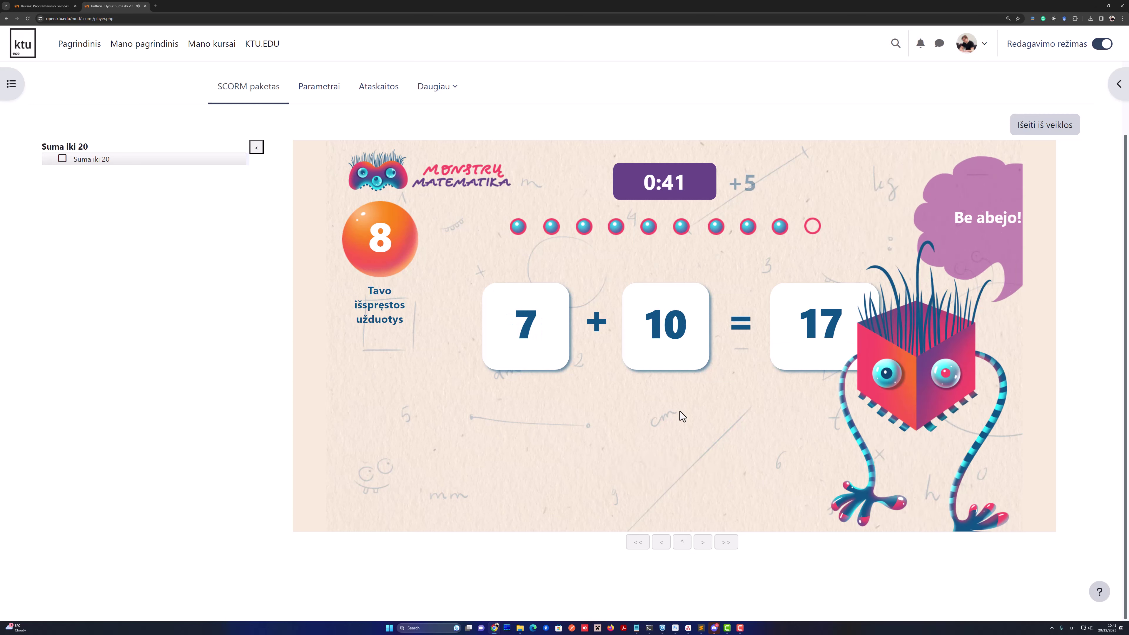
{"action": "key", "text": "Return"}
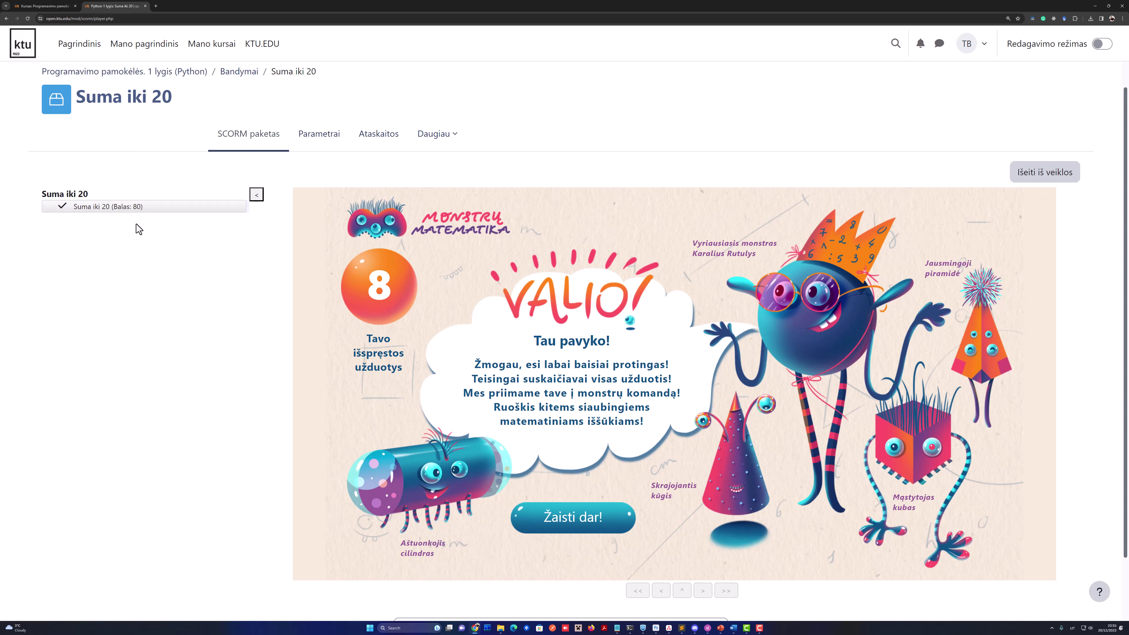
Step: Open the activity's report, view the first attempt's learning objects and open its detailed tracking information
{"action": "left_click", "coordinate": [380, 141]}
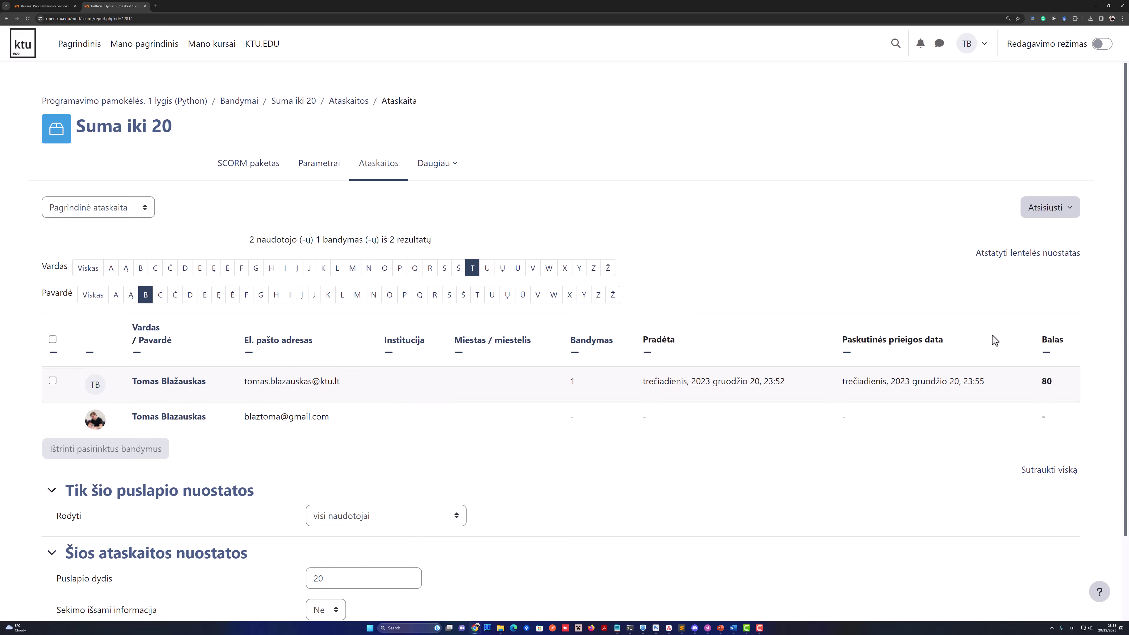
{"action": "left_click", "coordinate": [573, 383]}
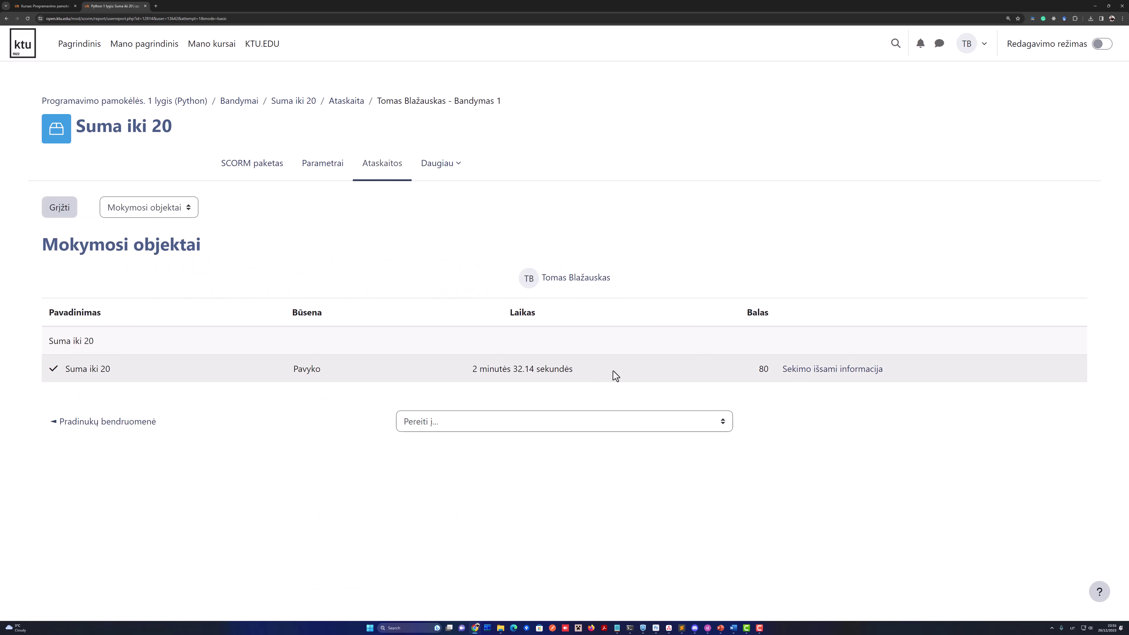
{"action": "left_click", "coordinate": [805, 373]}
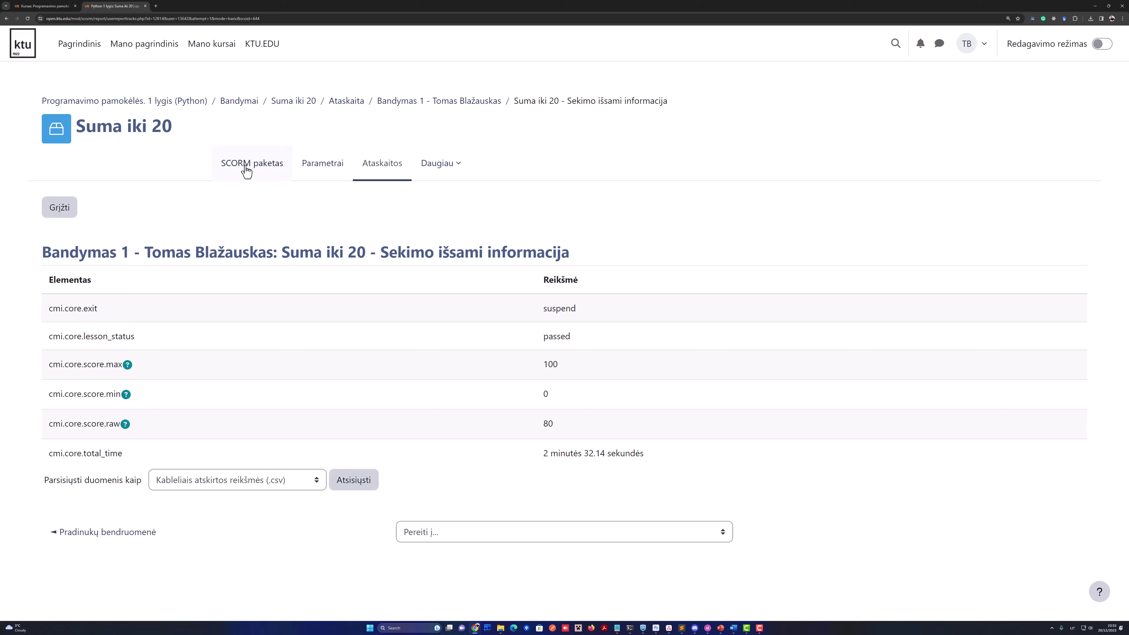
Step: Return to the Programavimo pamokėlės. 1 lygis (Python) course and look through the Garbės lenta ranking
{"action": "left_click", "coordinate": [190, 107]}
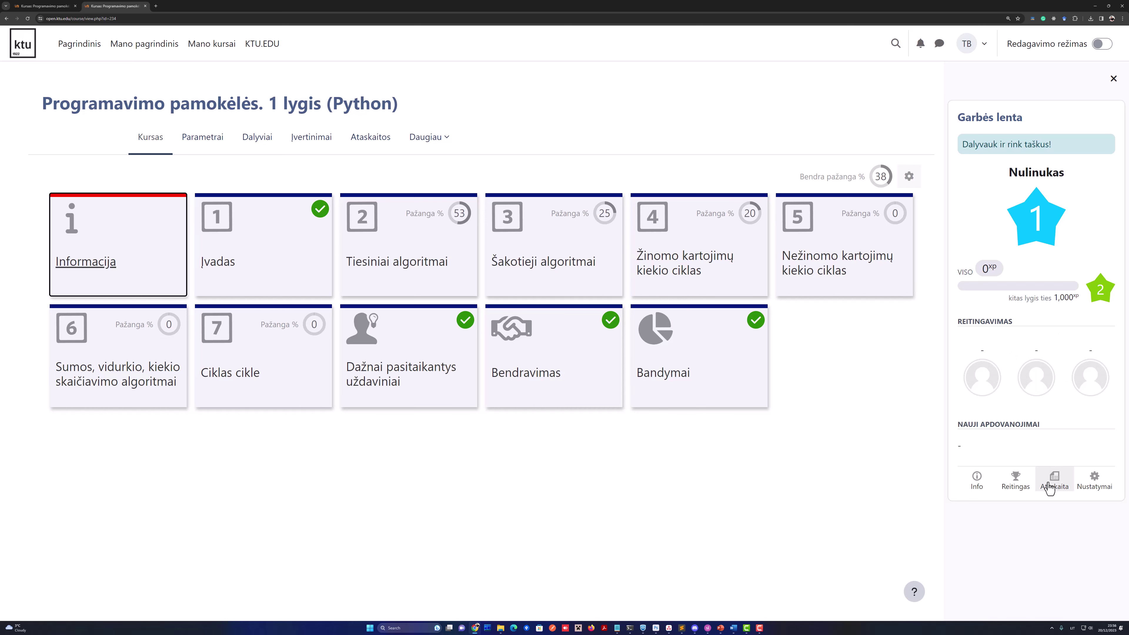
{"action": "left_click", "coordinate": [1029, 482]}
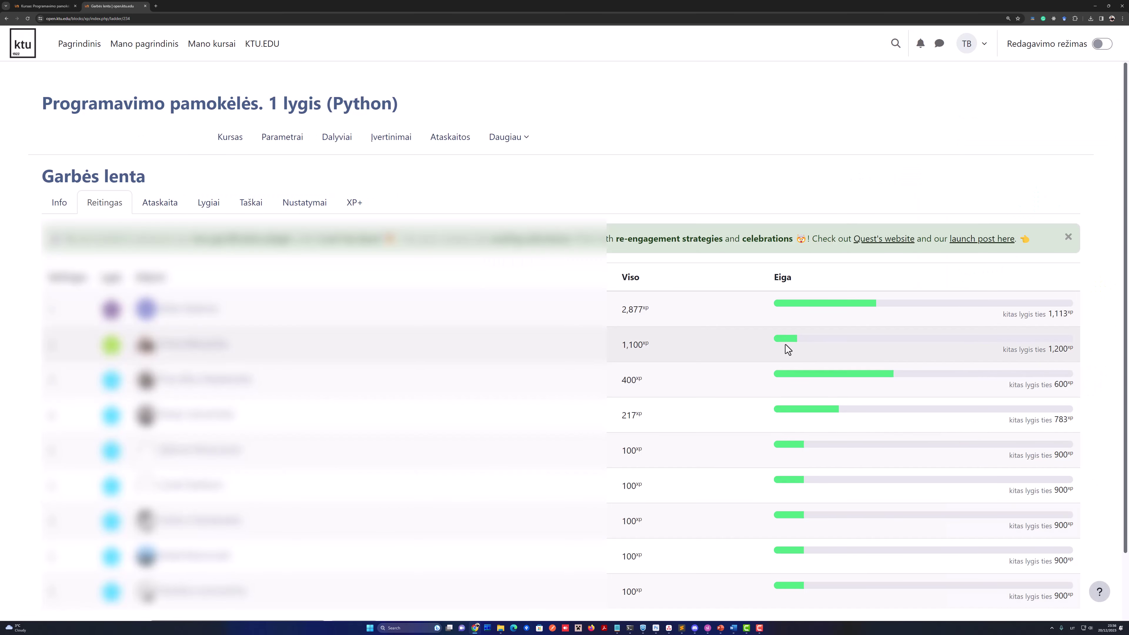
{"action": "scroll", "coordinate": [782, 349], "scroll_direction": "down", "scroll_amount": 1}
{"action": "scroll", "coordinate": [776, 356], "scroll_direction": "up", "scroll_amount": 1}
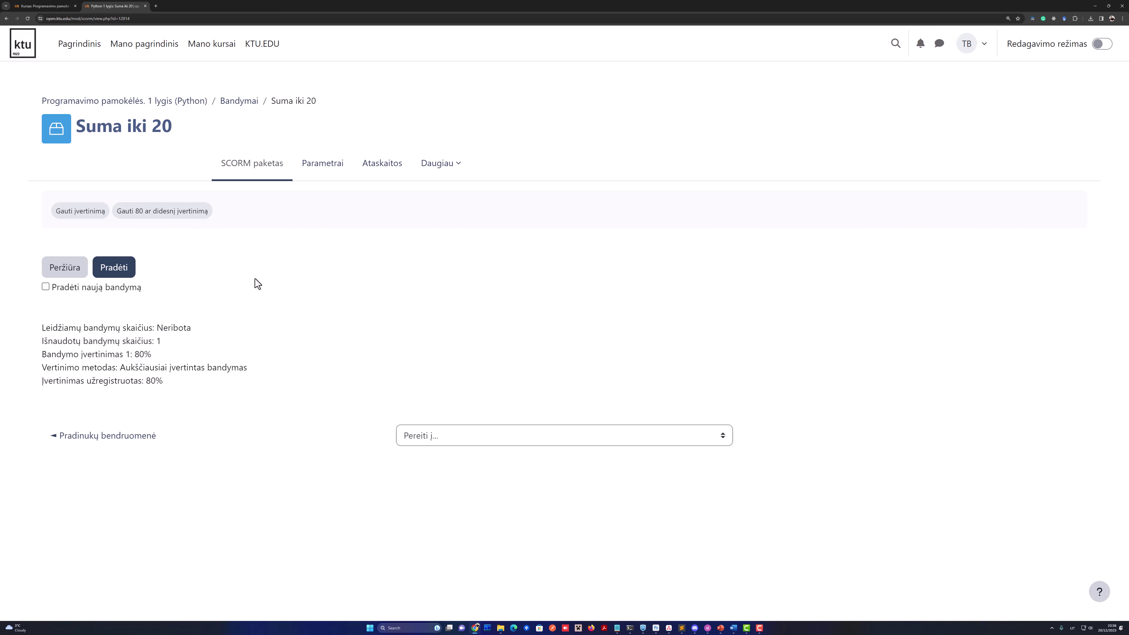
Step: Launch the "Suma iki 20" activity as a new attempt and start its math game
{"action": "left_click", "coordinate": [46, 287]}
{"action": "left_click", "coordinate": [114, 269]}
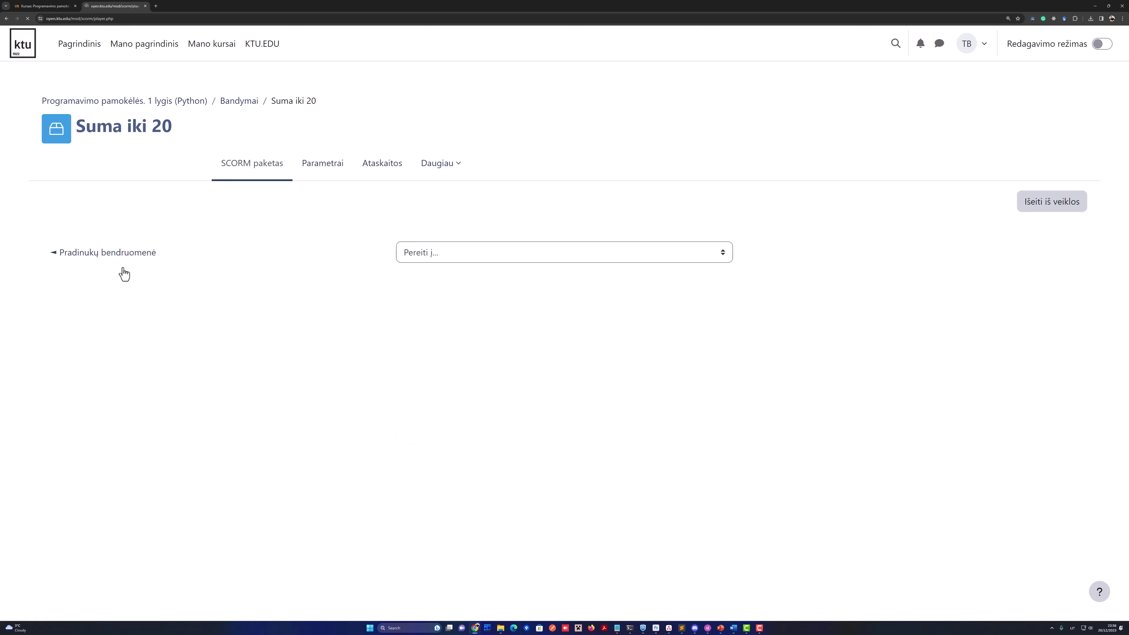
{"action": "scroll", "coordinate": [650, 439], "scroll_direction": "down", "scroll_amount": 2}
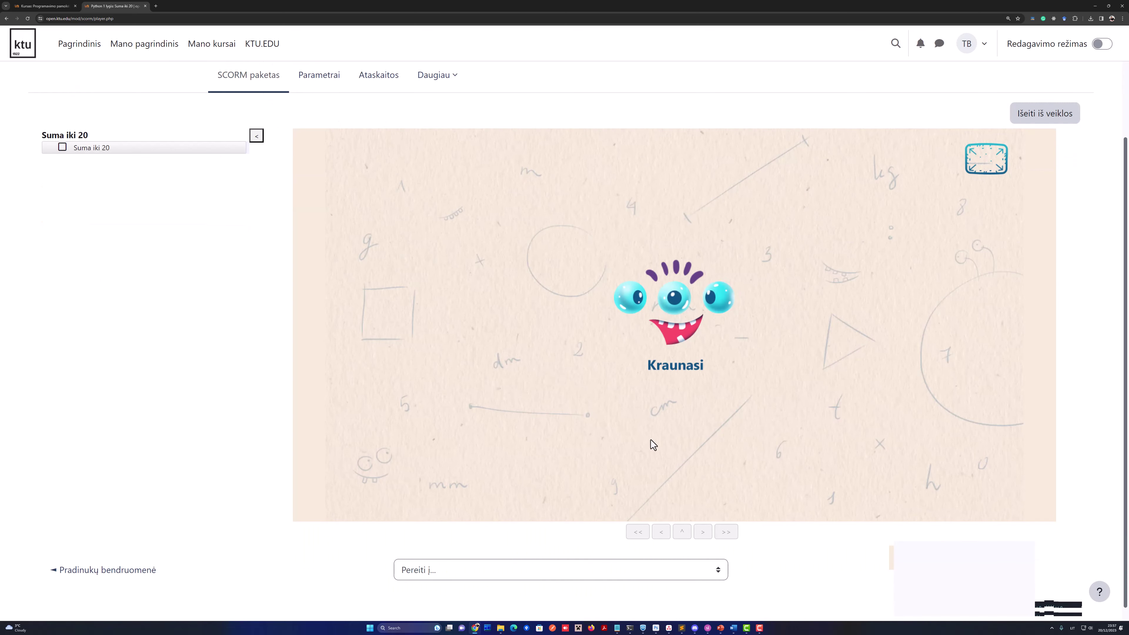
{"action": "left_click", "coordinate": [622, 478]}
{"action": "left_click", "coordinate": [484, 460]}
Step: Answer 7 + 9 with 16, 6 + 10 with 16, and the third sum with 8
{"action": "type", "text": "16"}
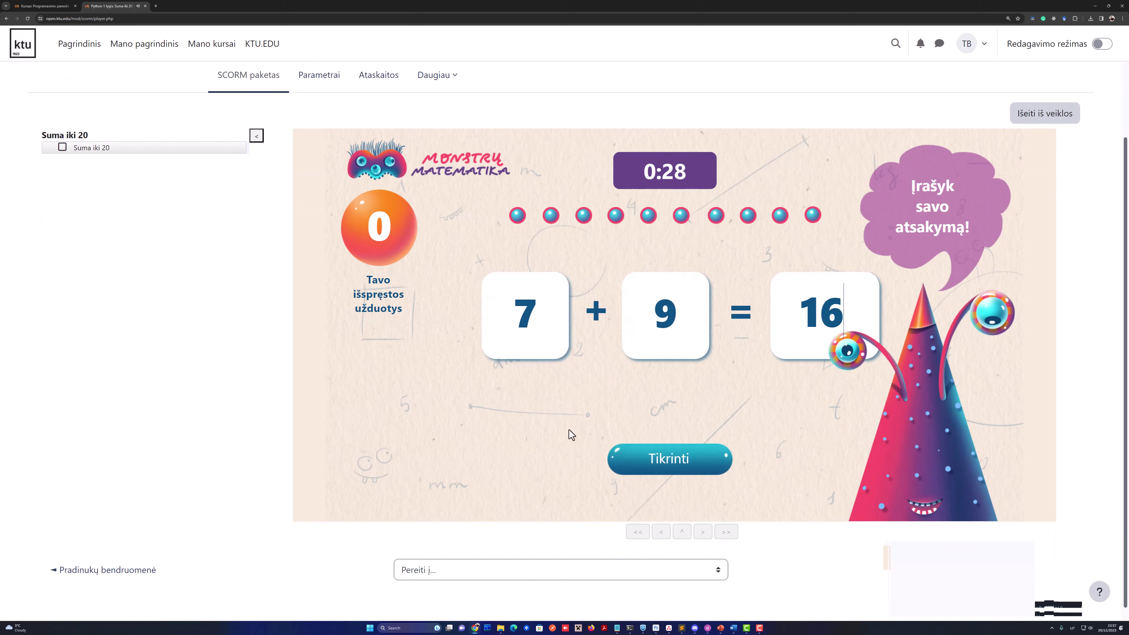
{"action": "key", "text": "Return"}
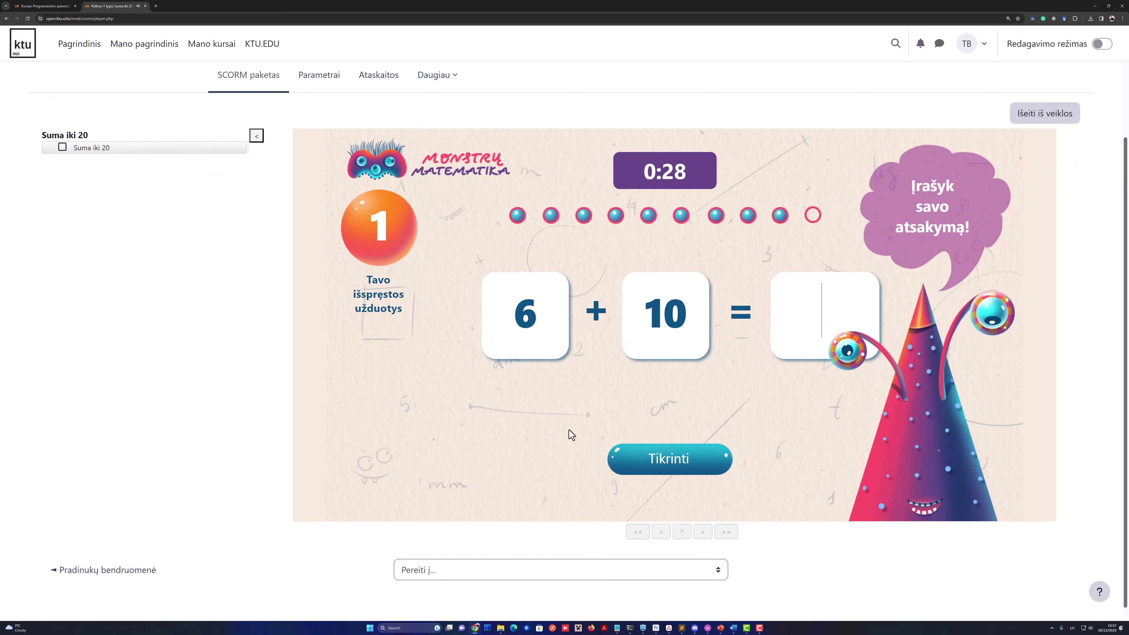
{"action": "type", "text": "16"}
{"action": "key", "text": "Return"}
{"action": "type", "text": "8"}
{"action": "key", "text": "Return"}
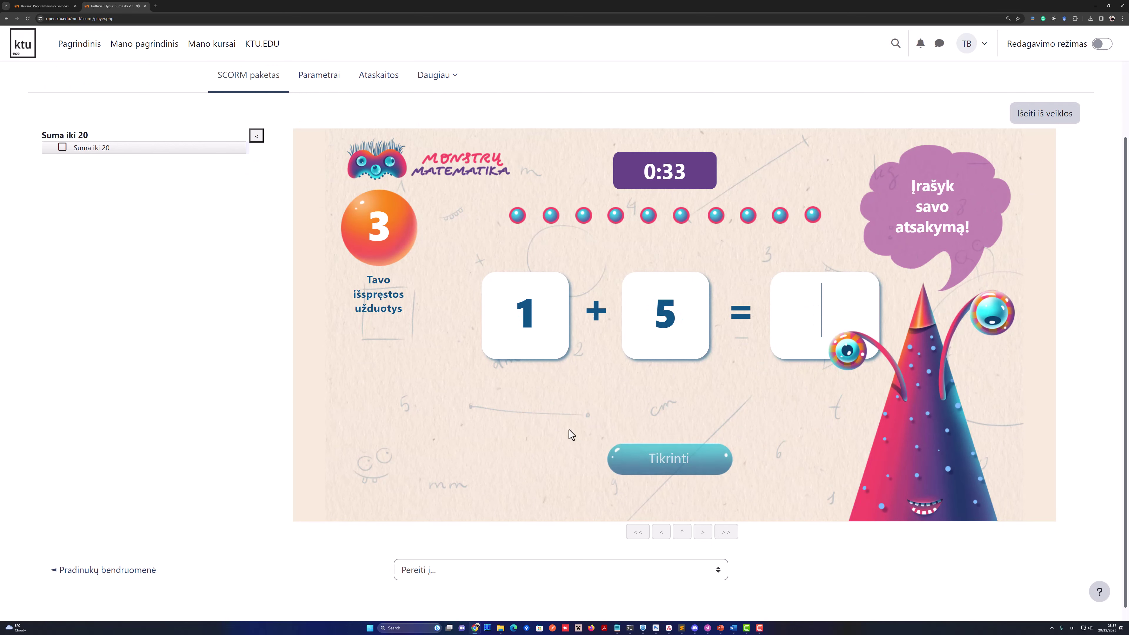
Step: Answer 1 + 5 with 6, the following sum with 15, and 5 + 5 with 10
{"action": "type", "text": "6"}
{"action": "key", "text": "Return"}
{"action": "type", "text": "15"}
{"action": "key", "text": "Return"}
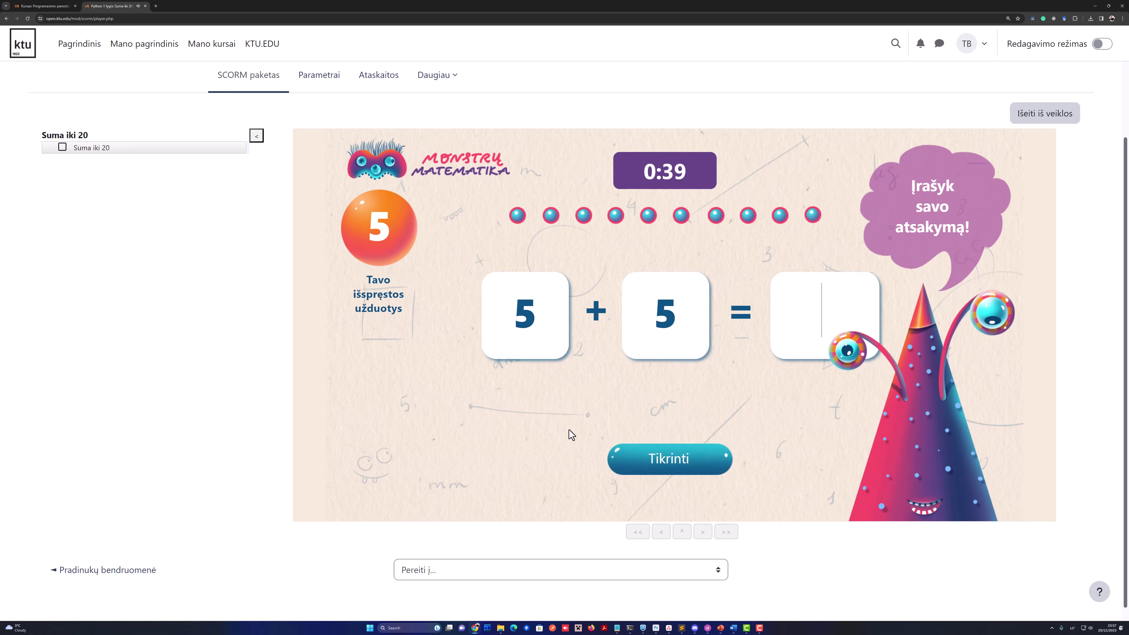
{"action": "type", "text": "10"}
{"action": "key", "text": "Return"}
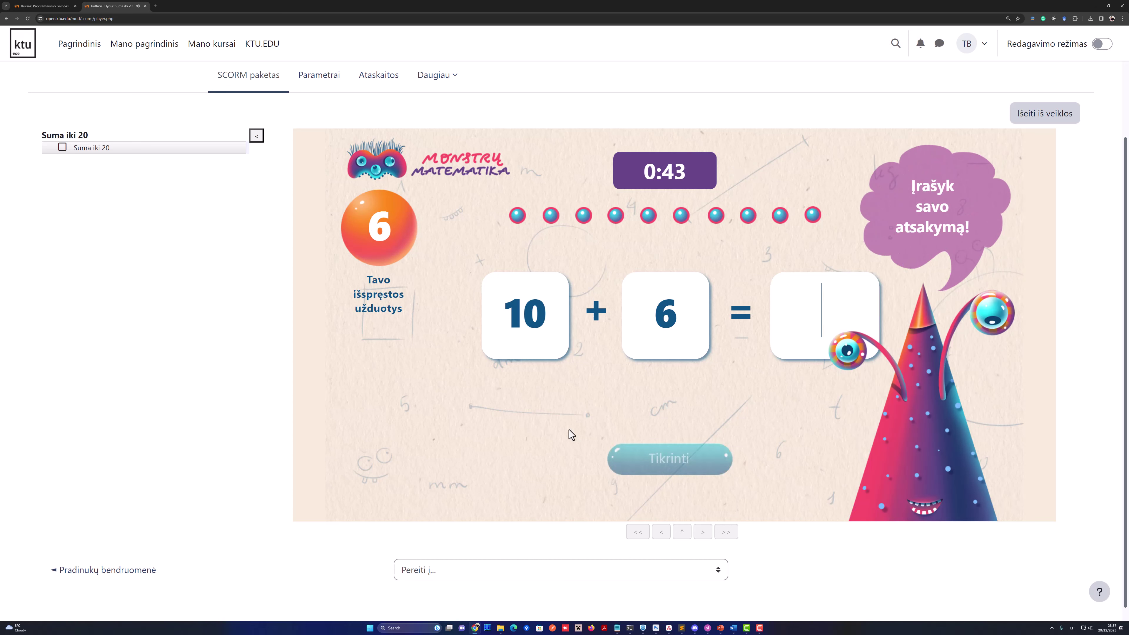
Step: Finish the game by answering 10 + 6 with 16, 8 + 8 with 16, 6 + 5 with 11 and 10 + 6 with 16
{"action": "type", "text": "16"}
{"action": "key", "text": "Return"}
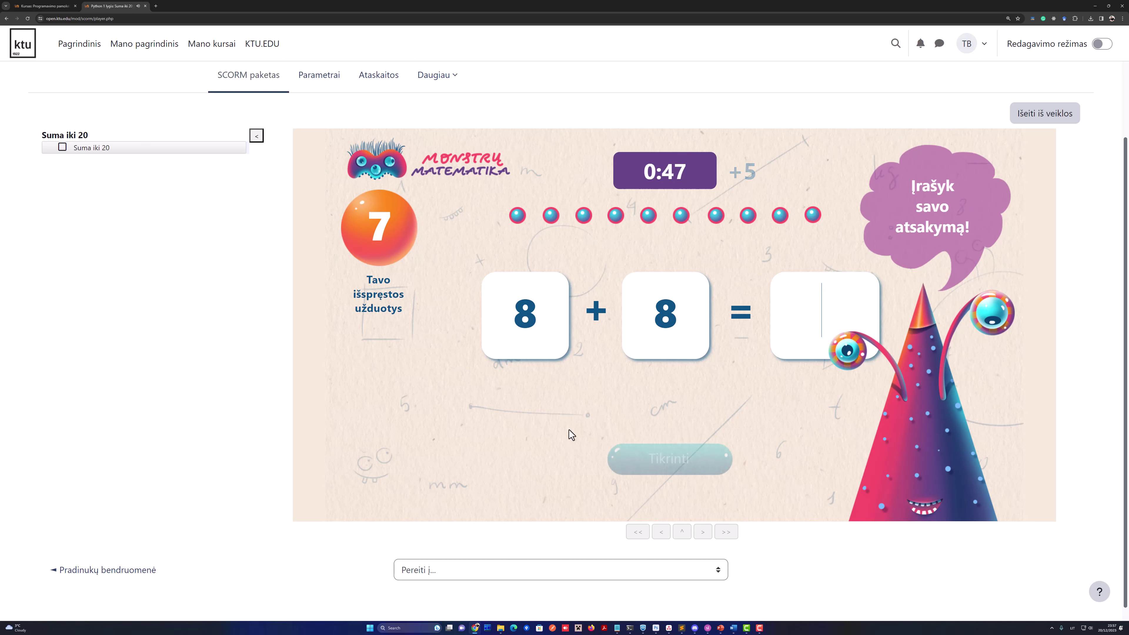
{"action": "type", "text": "16"}
{"action": "key", "text": "Return"}
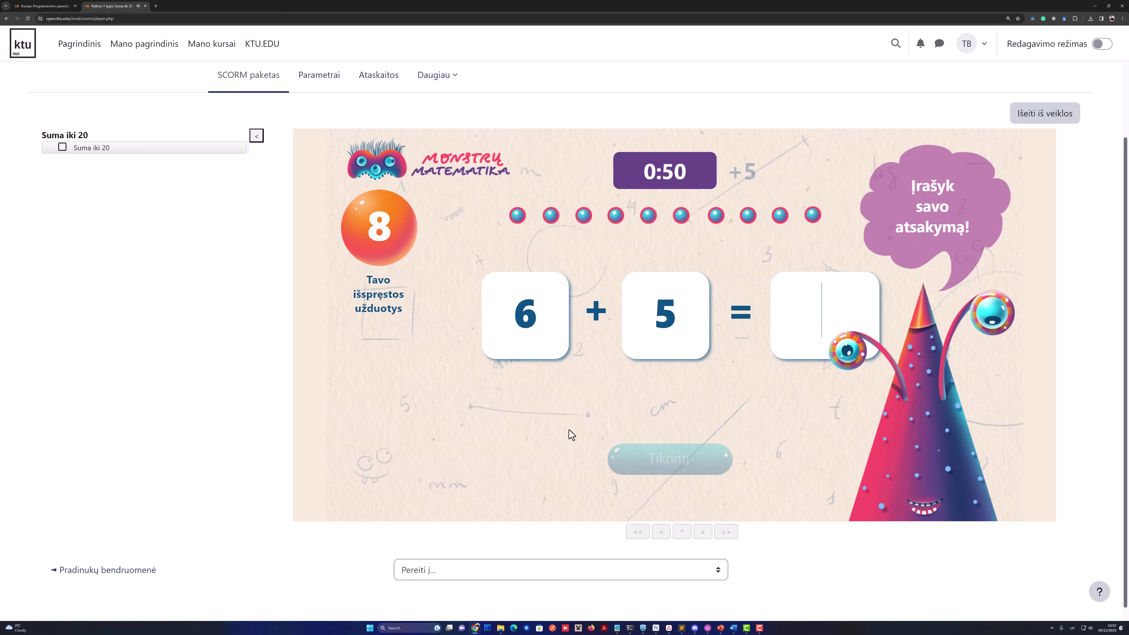
{"action": "type", "text": "11"}
{"action": "key", "text": "Return"}
{"action": "type", "text": "16"}
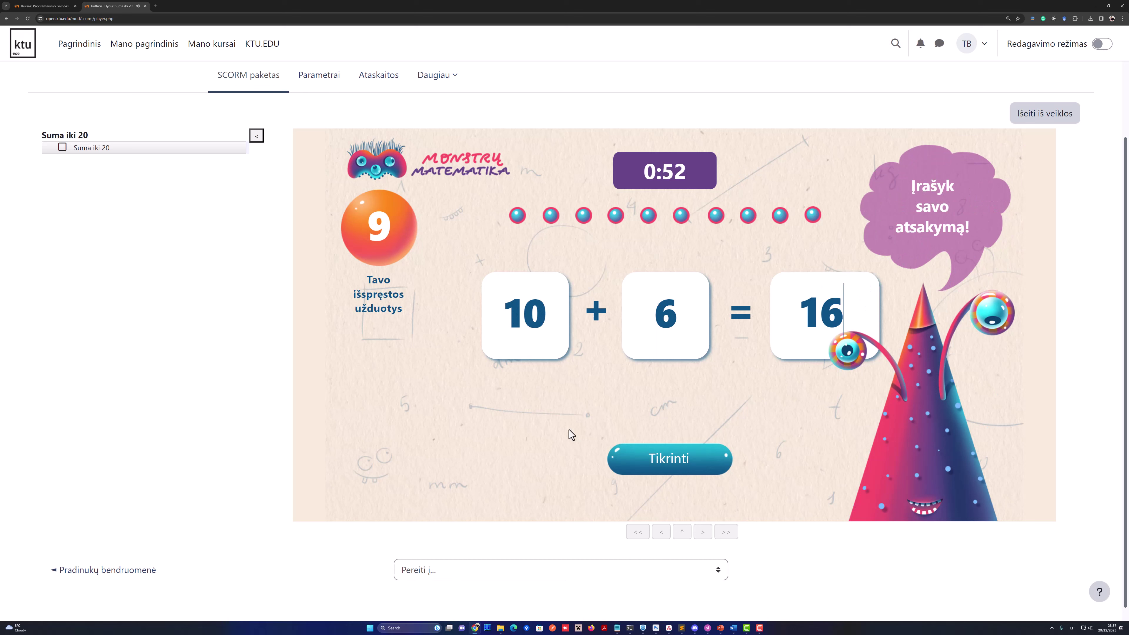
{"action": "key", "text": "Return"}
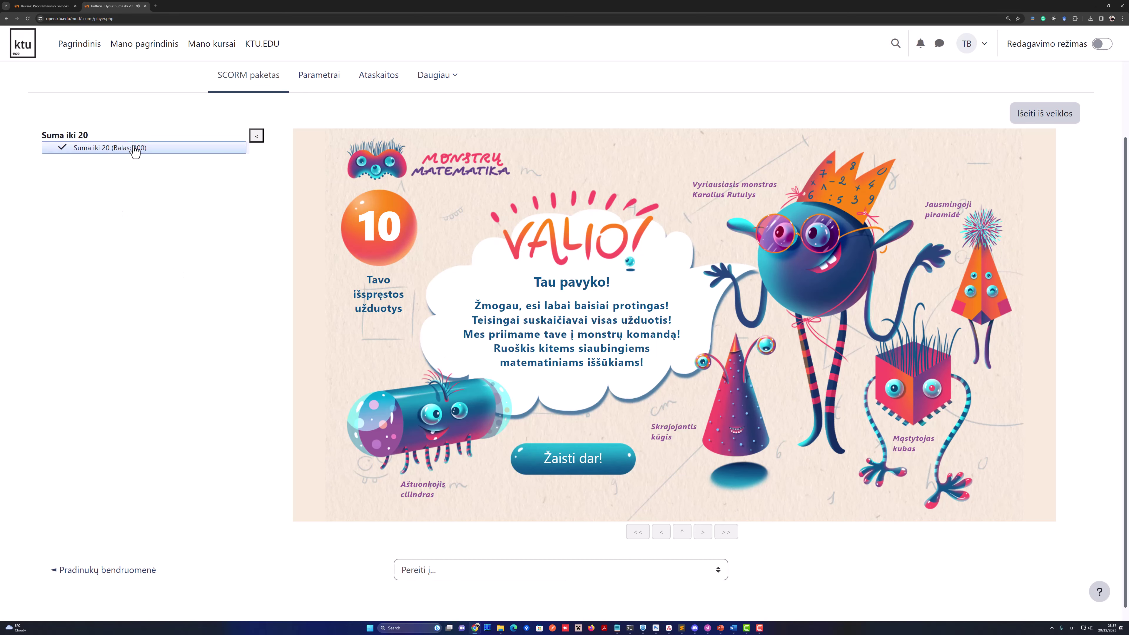
Step: Open the activity's report to compare the scores of its attempts
{"action": "left_click", "coordinate": [378, 75]}
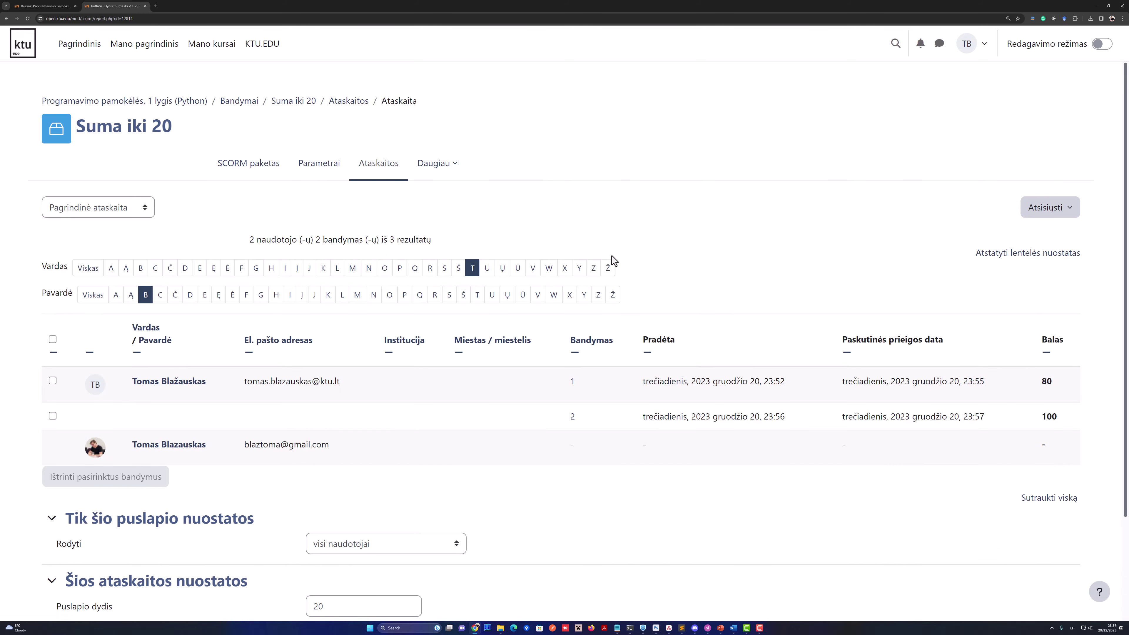